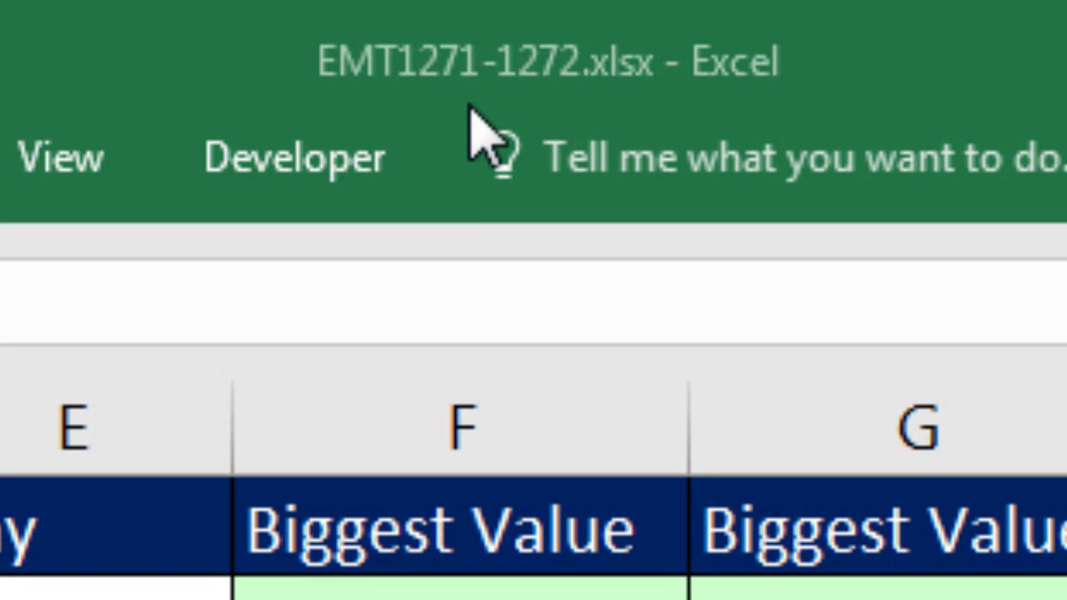
# - Examine the dates and the lookup table's day names and numbers that the Monday Biggest Value cell F2 depends on
pyautogui.hotkey('ctrl', 'space')
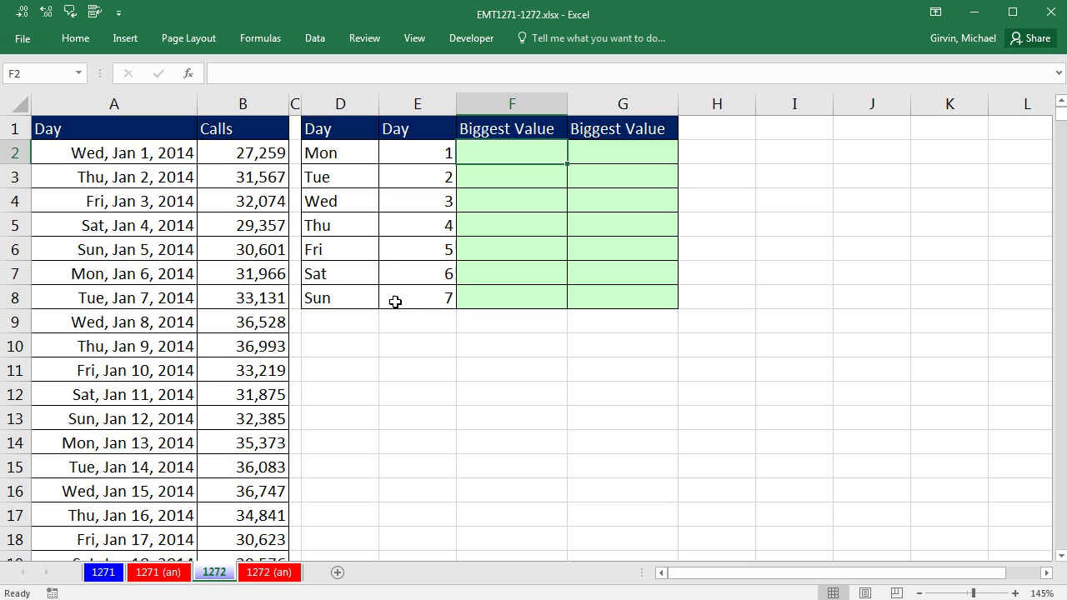
pyautogui.click(325, 156)
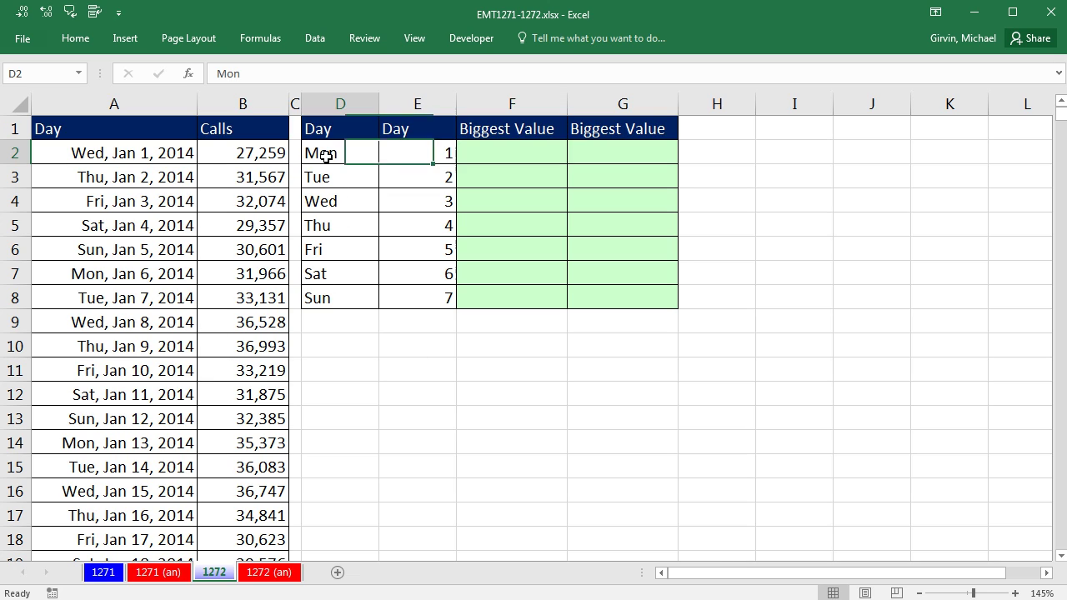
pyautogui.click(487, 151)
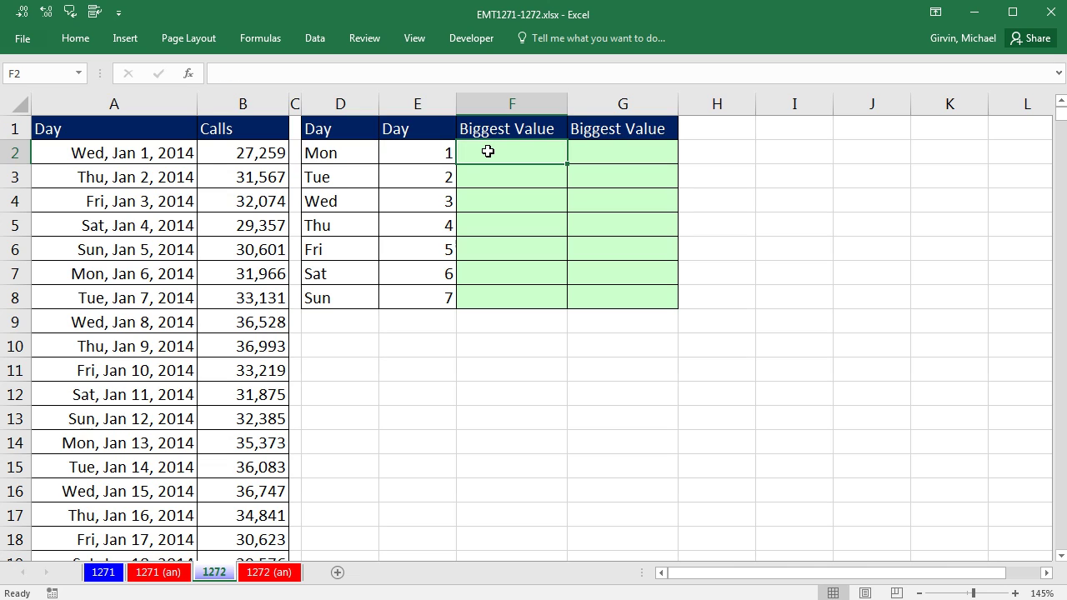
pyautogui.click(335, 178)
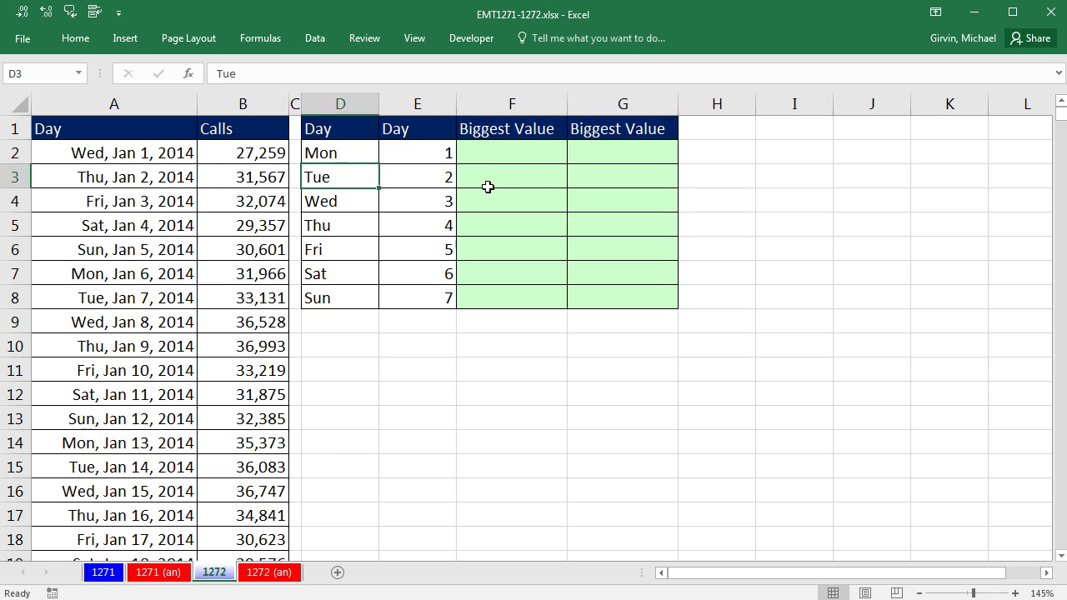
pyautogui.click(505, 181)
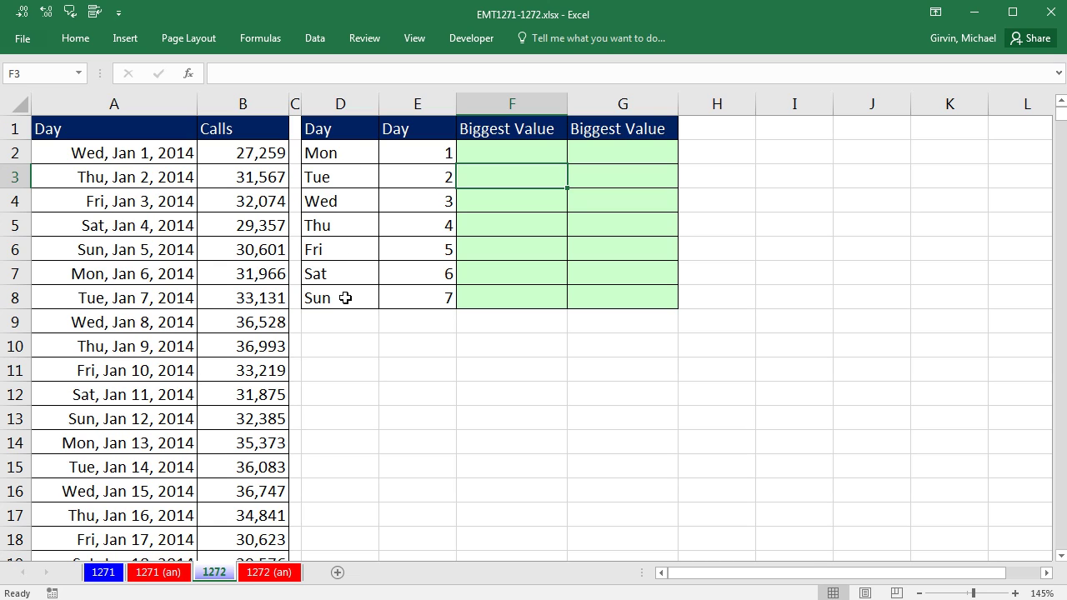
pyautogui.click(350, 162)
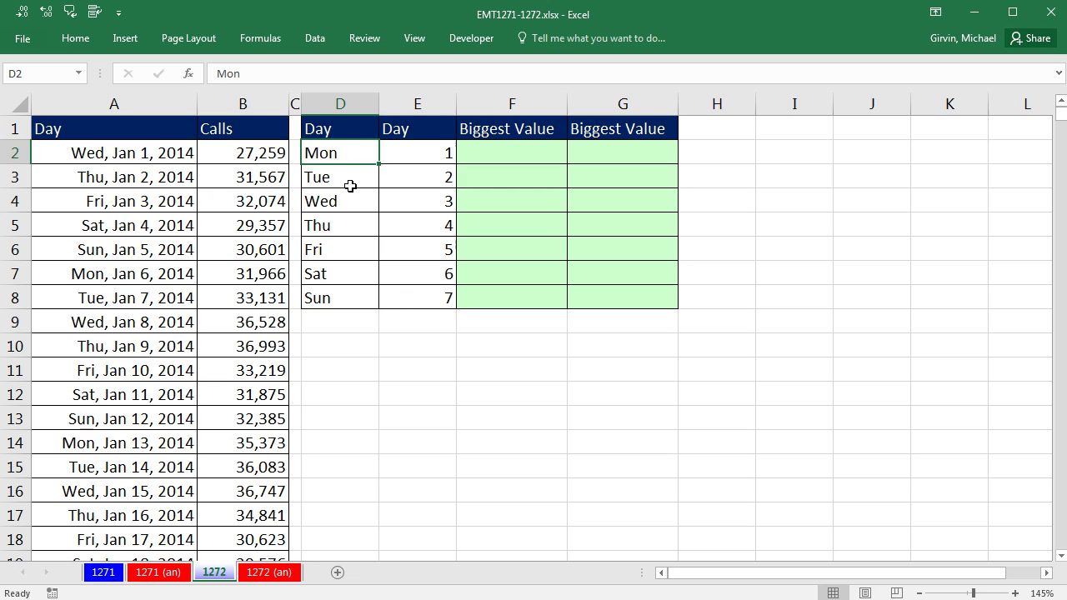
pyautogui.click(351, 184)
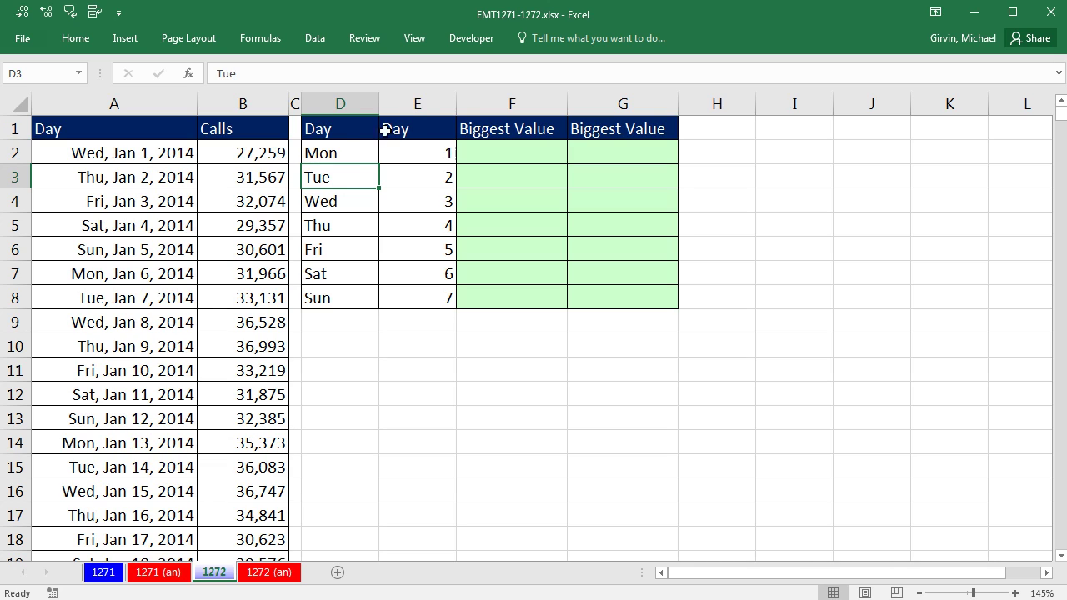
pyautogui.click(137, 150)
pyautogui.click(437, 148)
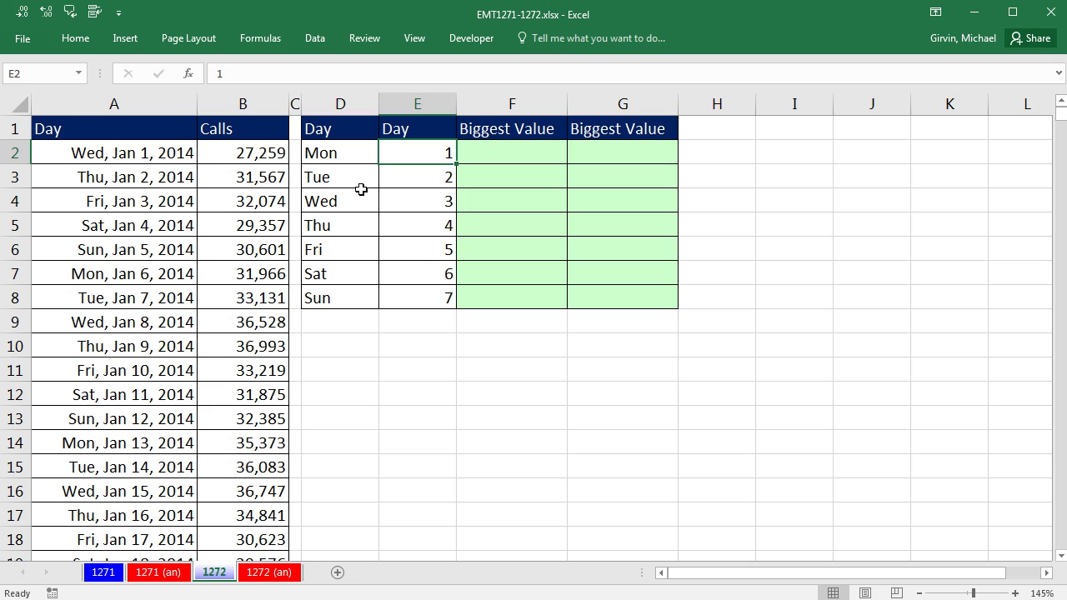
pyautogui.click(512, 154)
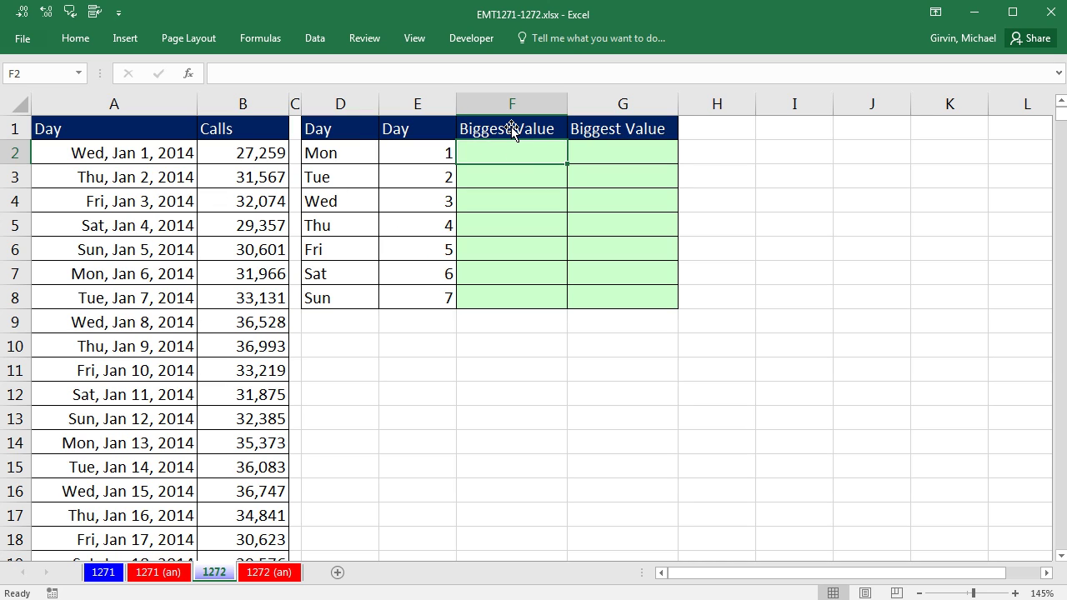
pyautogui.write('=maxif')
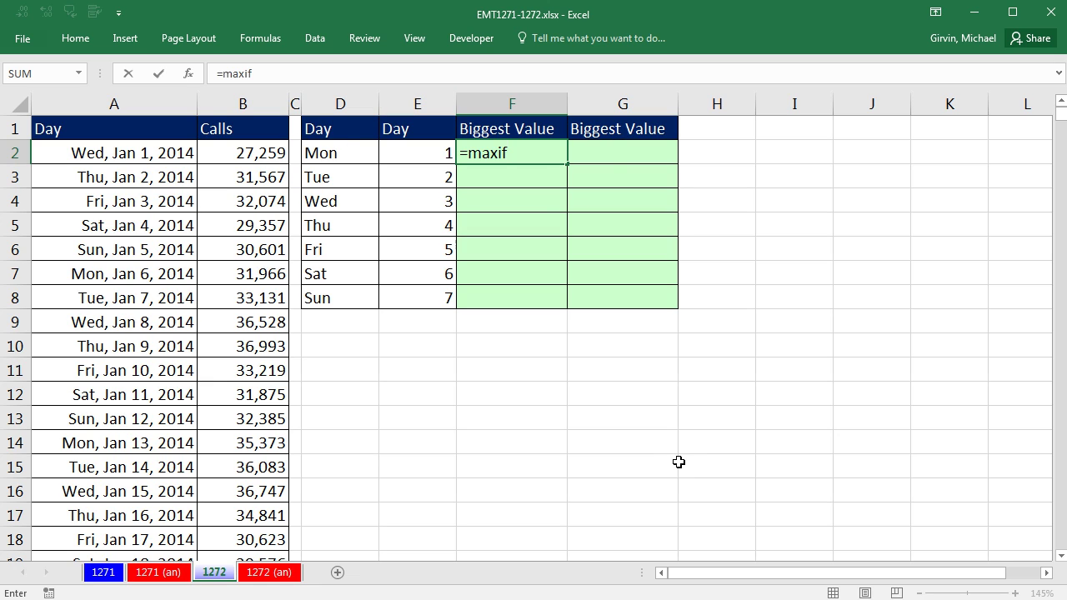
pyautogui.press('BackSpace')
pyautogui.press('BackSpace')
pyautogui.press('BackSpace')
pyautogui.press('BackSpace')
pyautogui.write('max')
pyautogui.press('Tab')
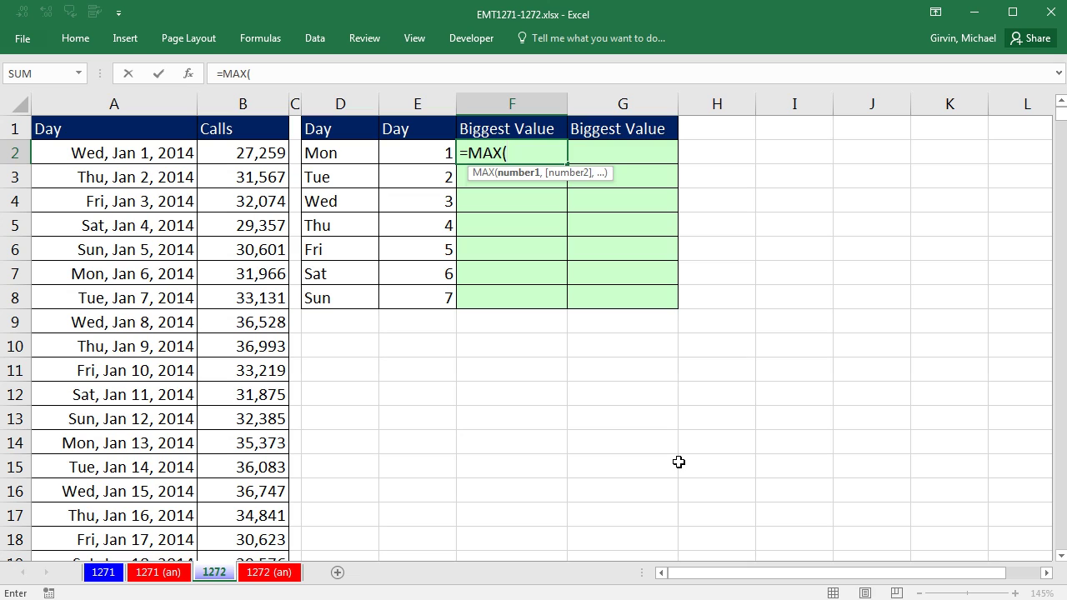
pyautogui.write('if')
pyautogui.press('Tab')
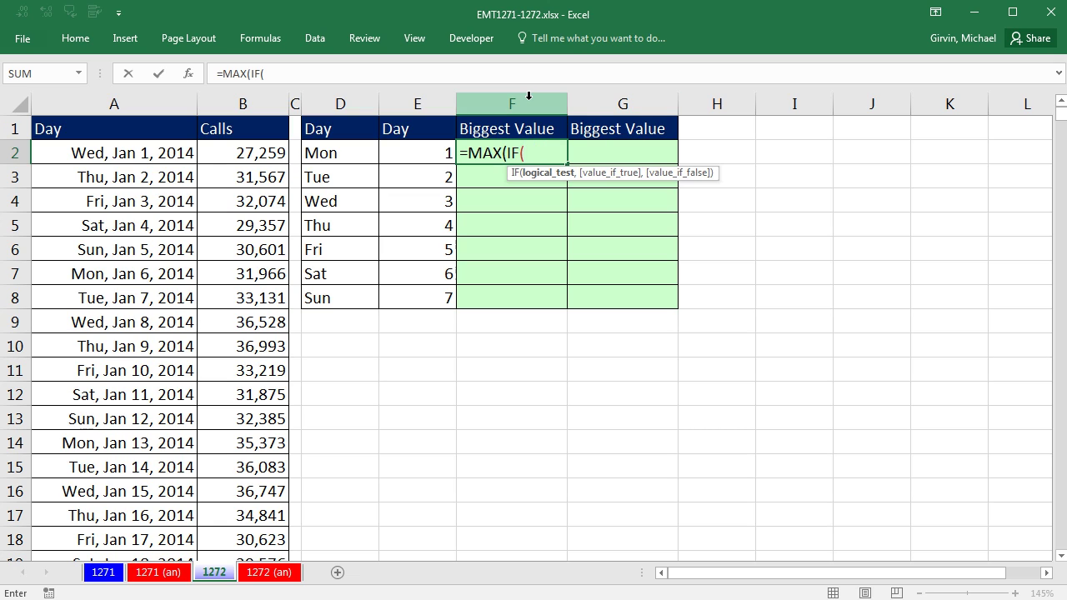
pyautogui.press('Escape')
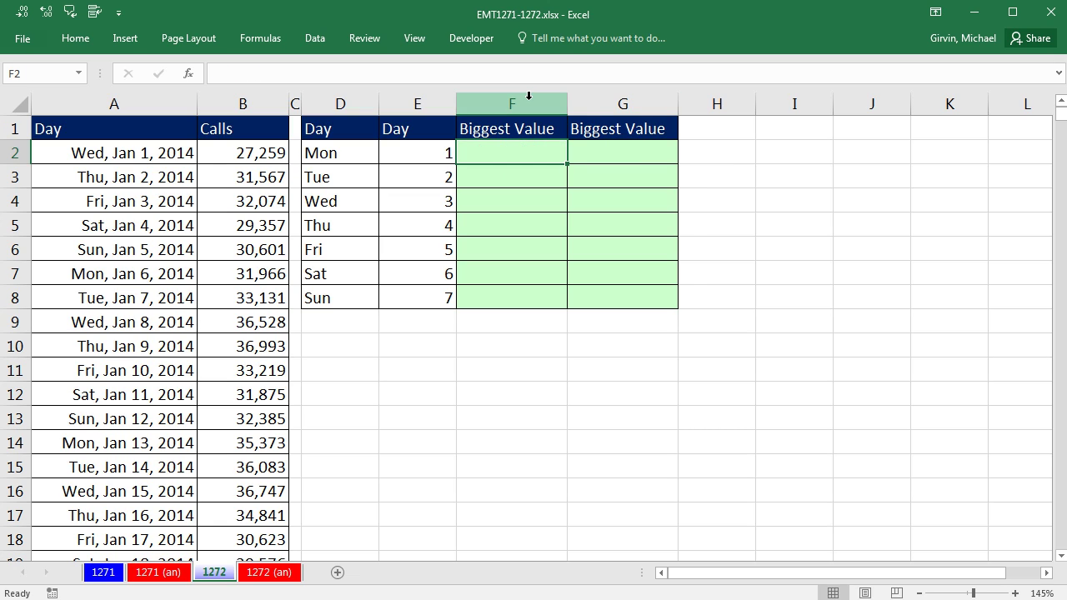
pyautogui.write('=ag')
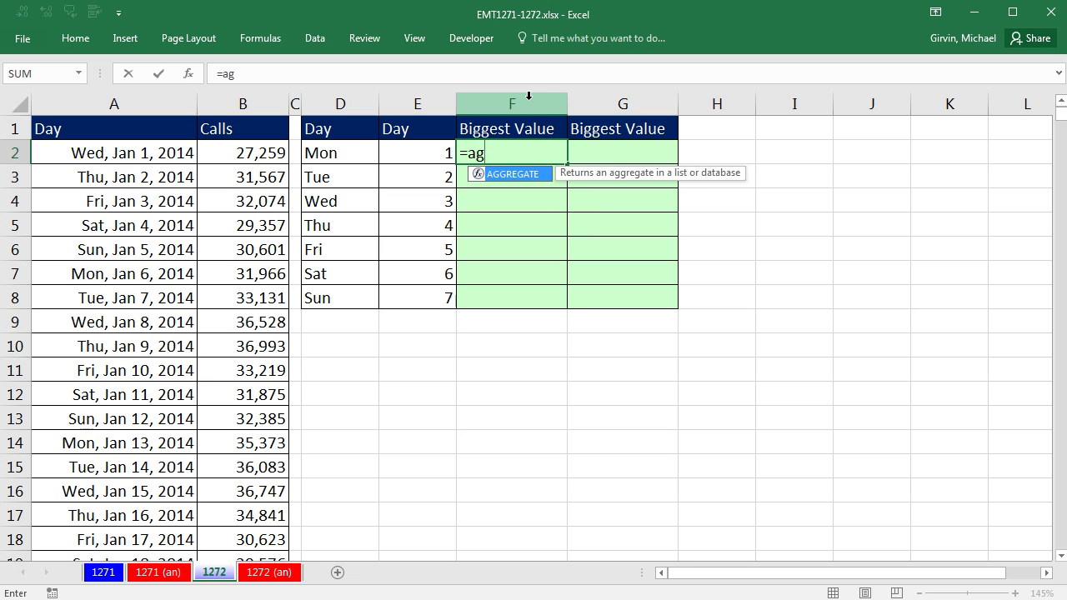
pyautogui.press('Tab')
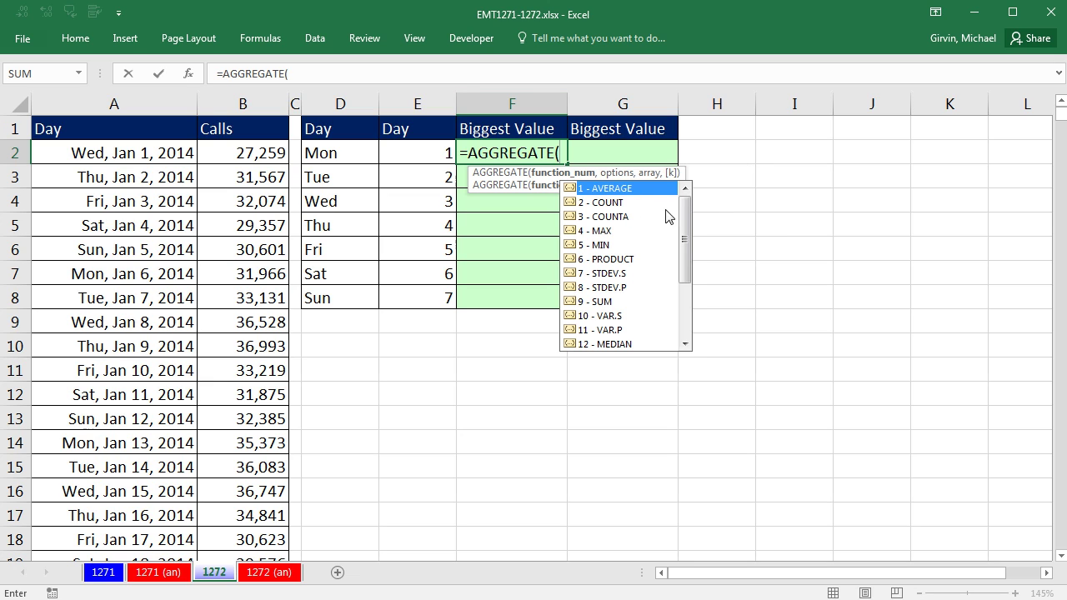
pyautogui.moveTo(685, 219); pyautogui.dragTo(685, 283)
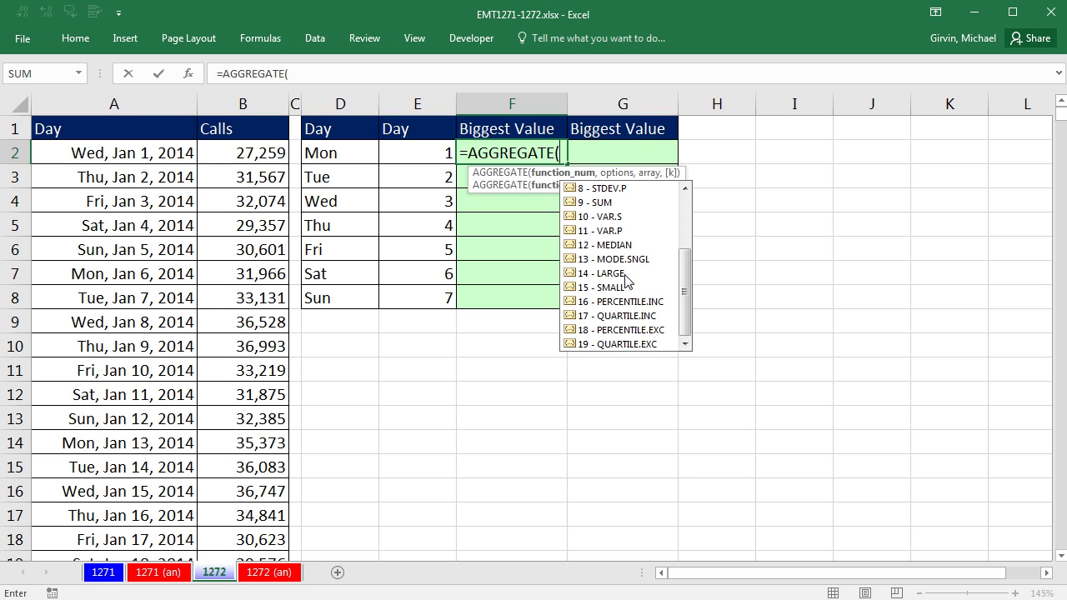
pyautogui.press('Escape')
pyautogui.press('Escape')
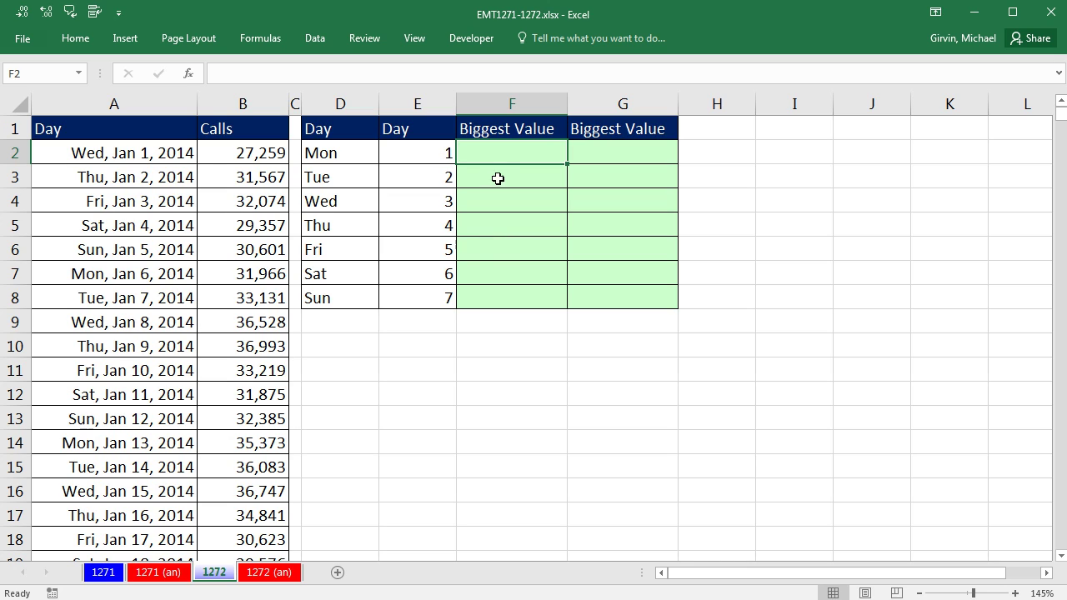
# - Begin a formula in F2 with WEEKDAY over $A$2:$A$763 and return type 2, and preview its evaluated array
pyautogui.write('=week')
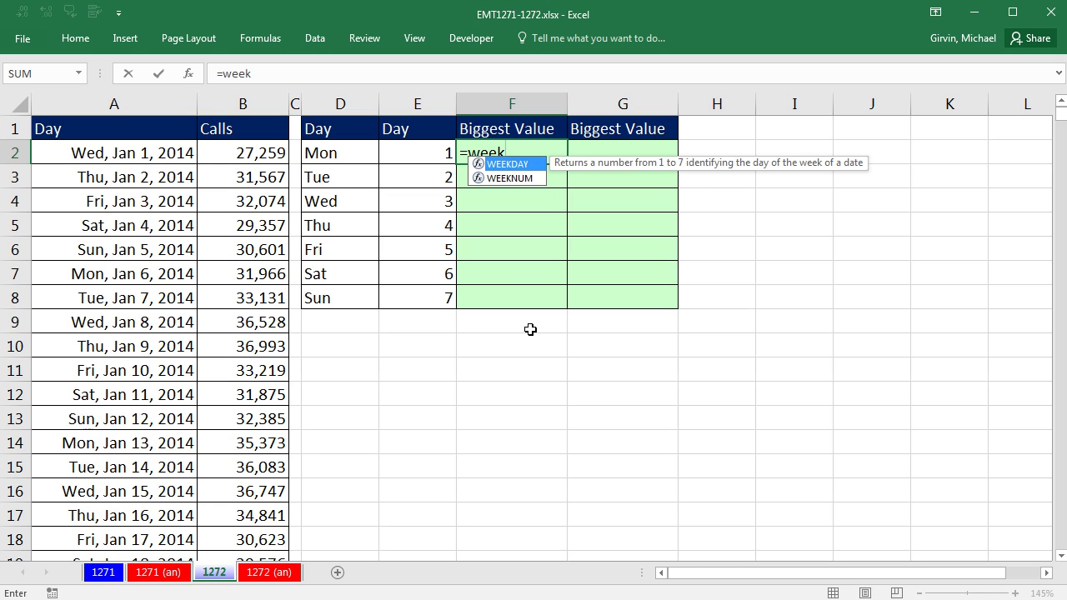
pyautogui.press('Tab')
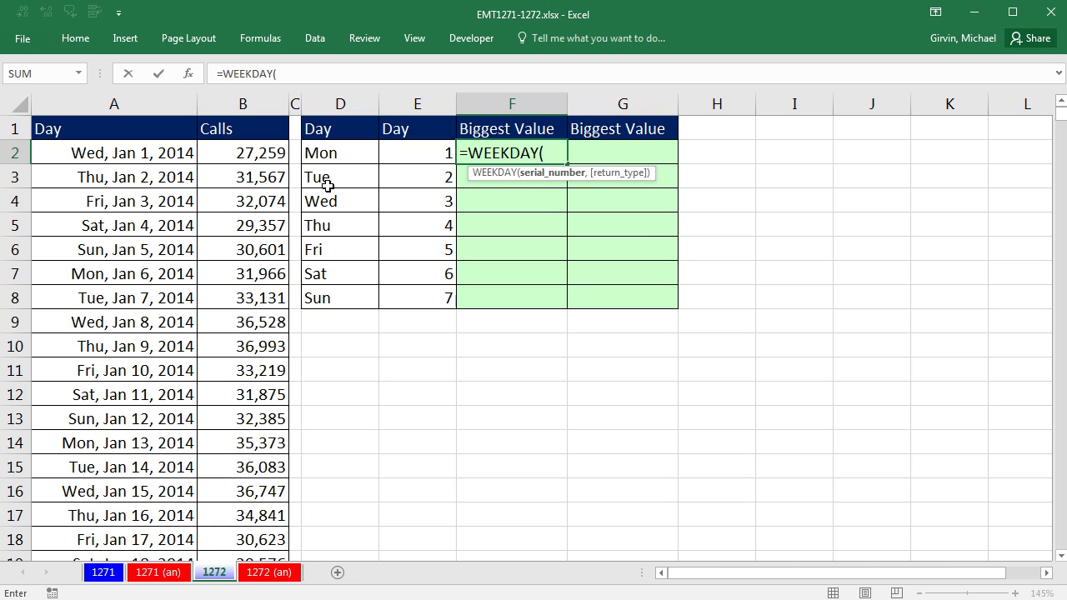
pyautogui.click(140, 151)
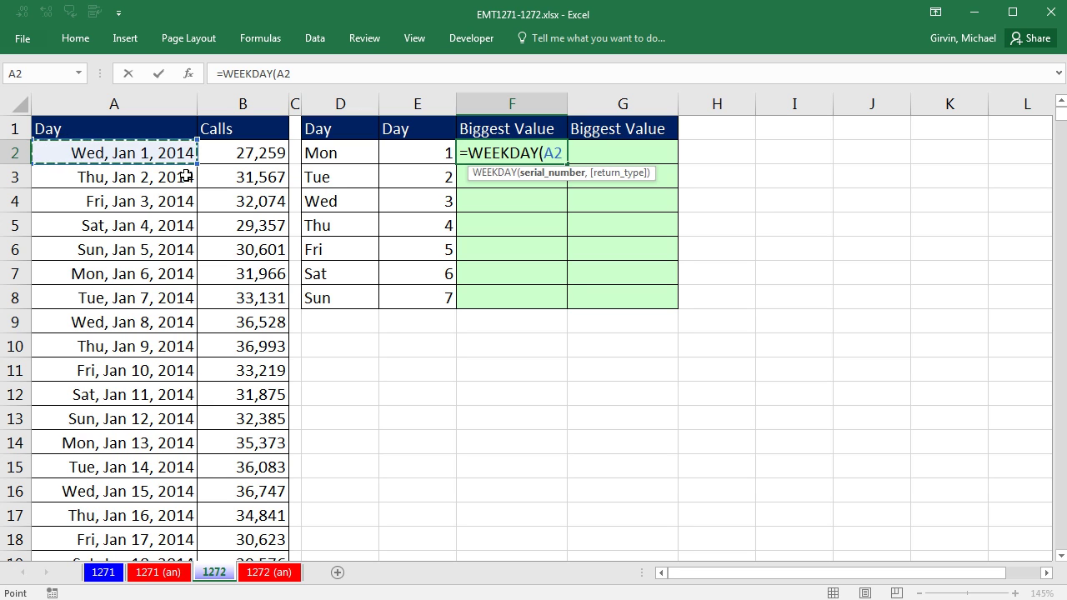
pyautogui.hotkey('ctrl', 'shift', 'Down')
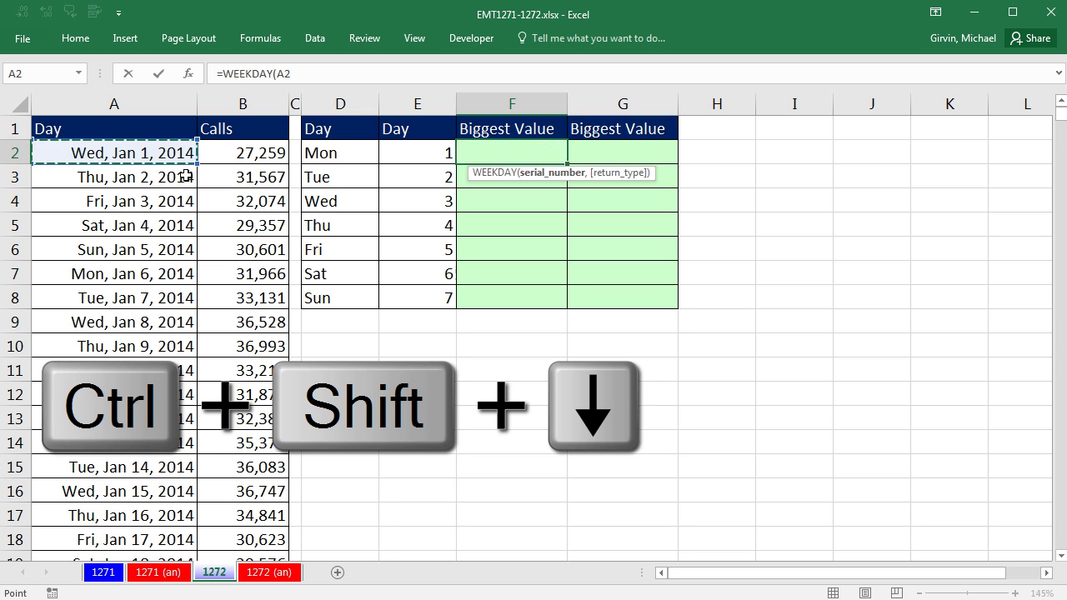
pyautogui.press('F4')
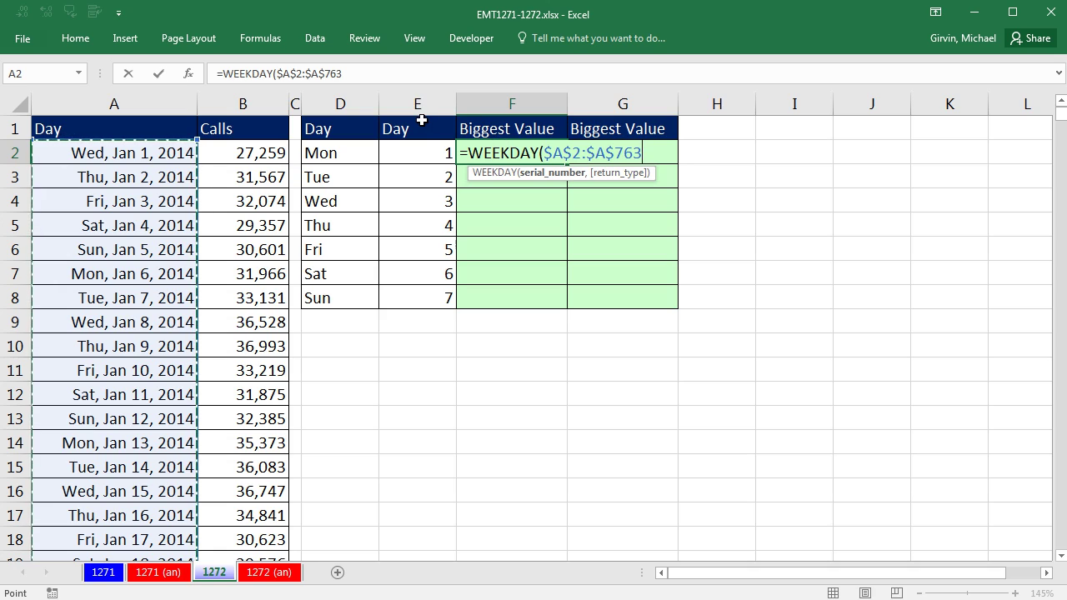
pyautogui.write(',')
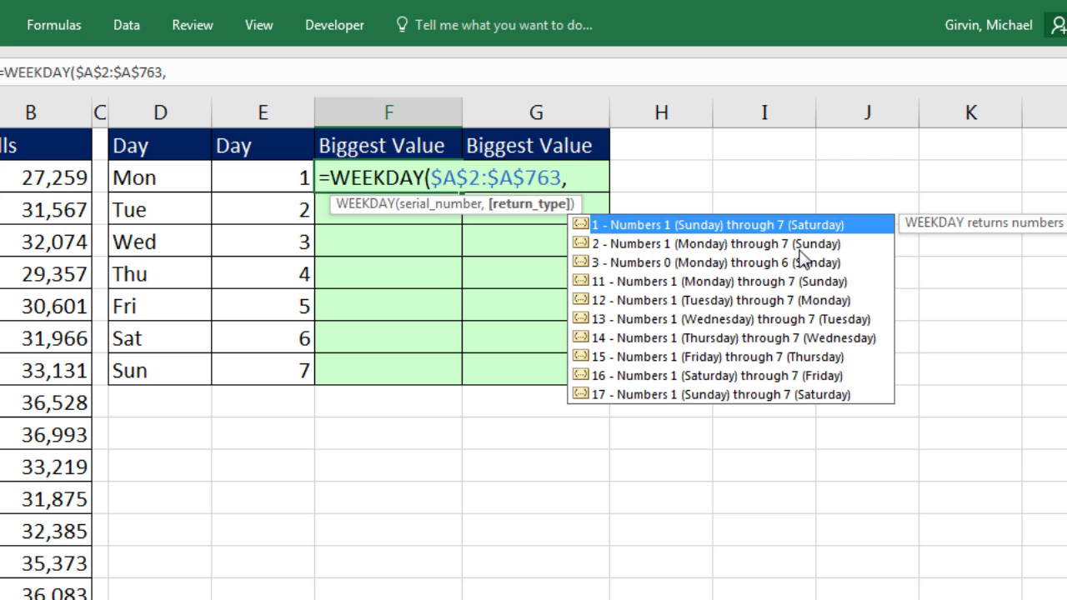
pyautogui.doubleClick(597, 244)
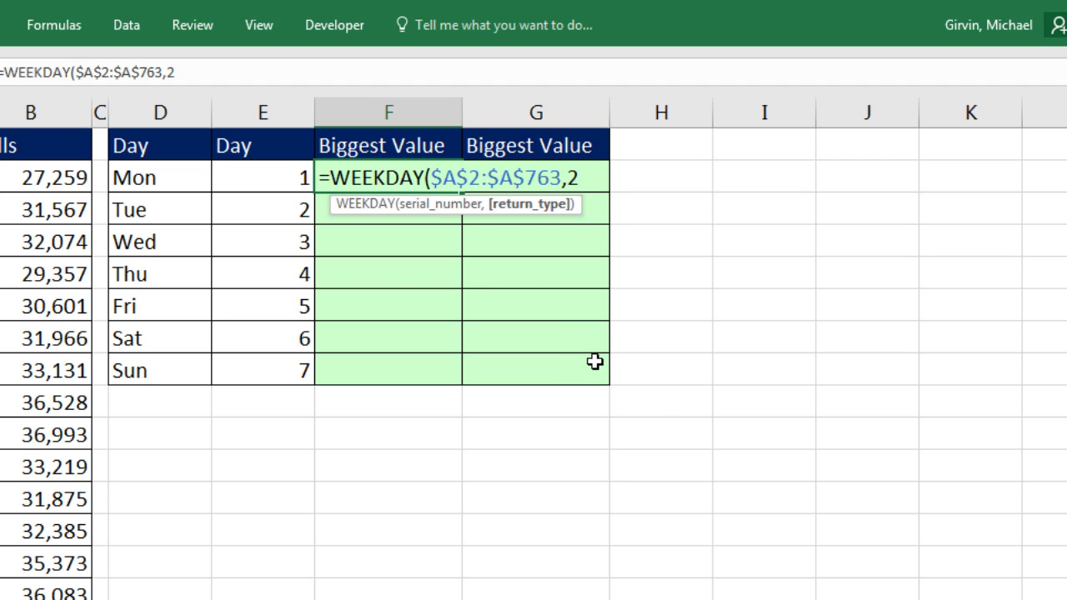
pyautogui.write(')')
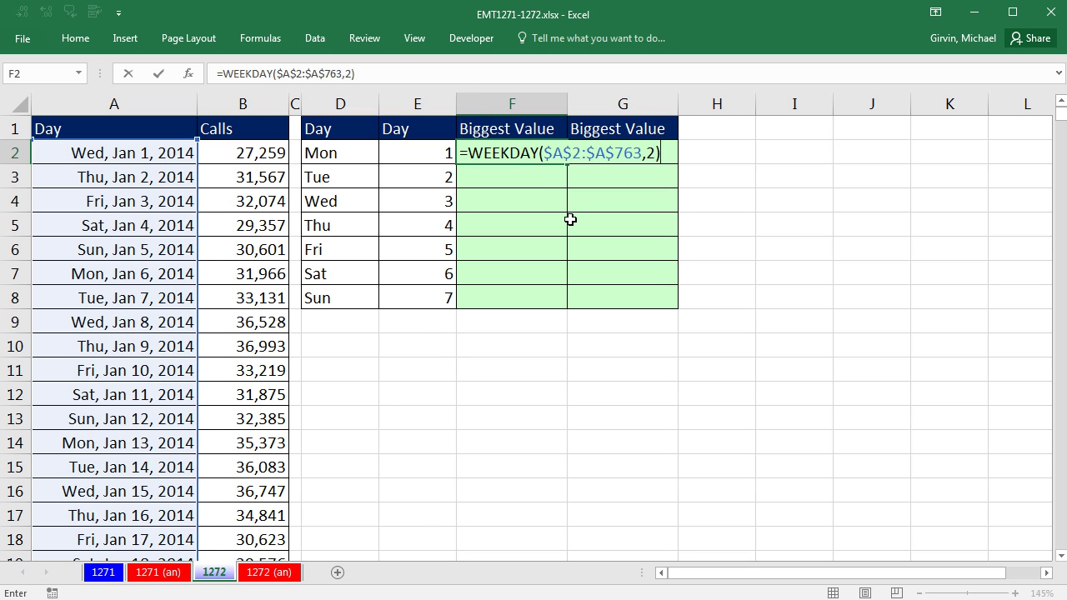
pyautogui.press('F9')
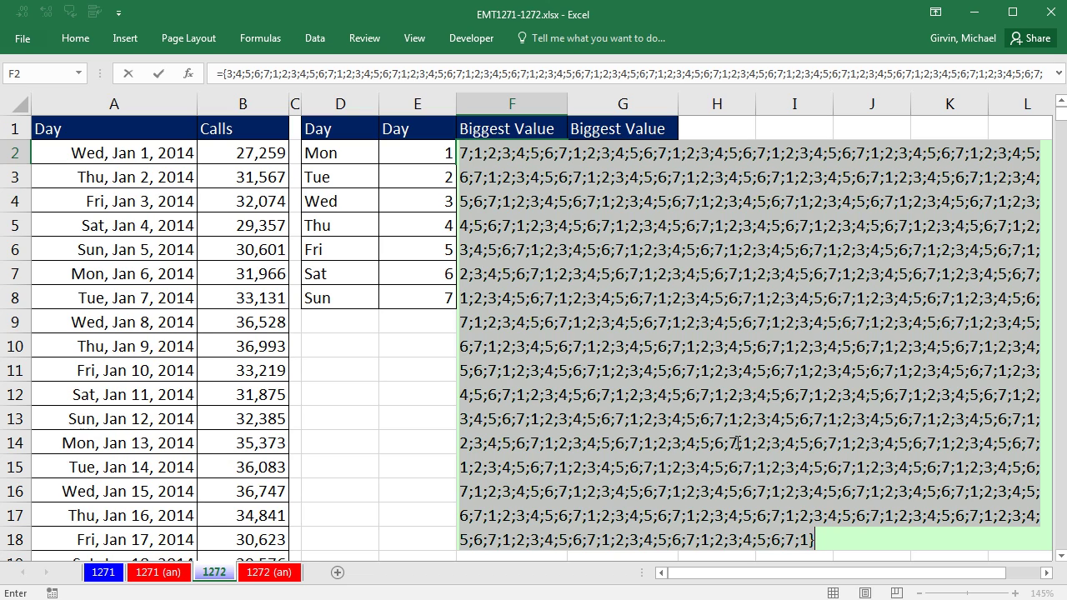
pyautogui.hotkey('ctrl', 'z')
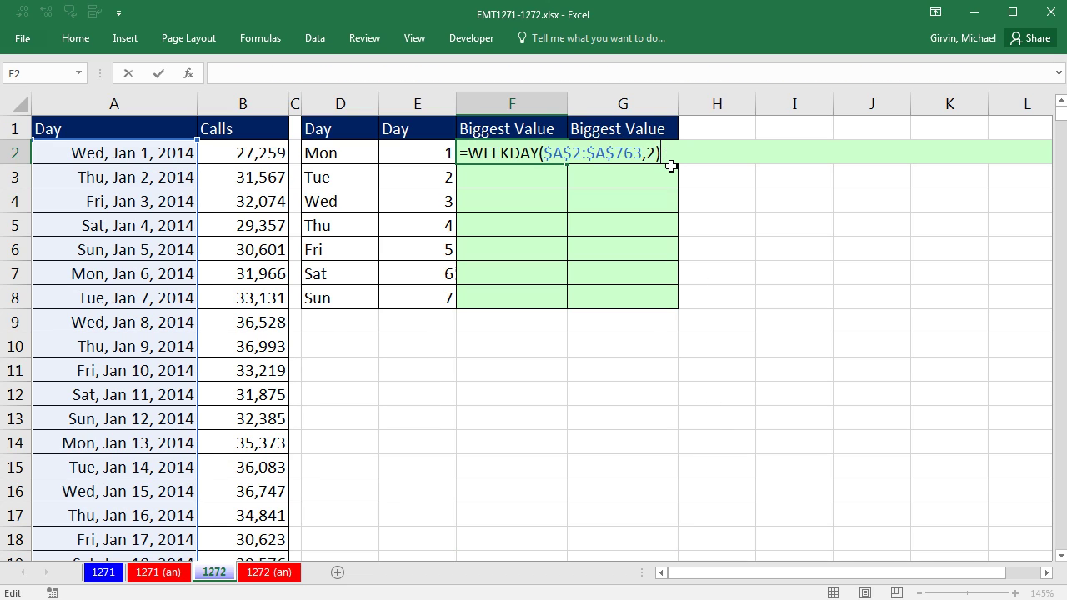
# - Compare the WEEKDAY array with the day number in E2 and preview the evaluated comparison
pyautogui.write('=')
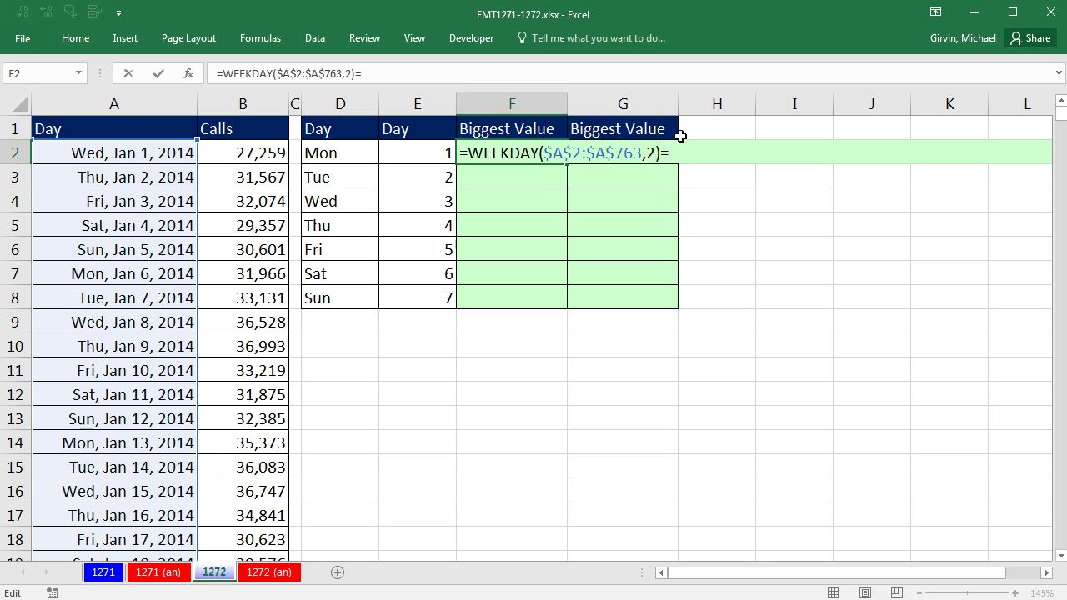
pyautogui.click(416, 153)
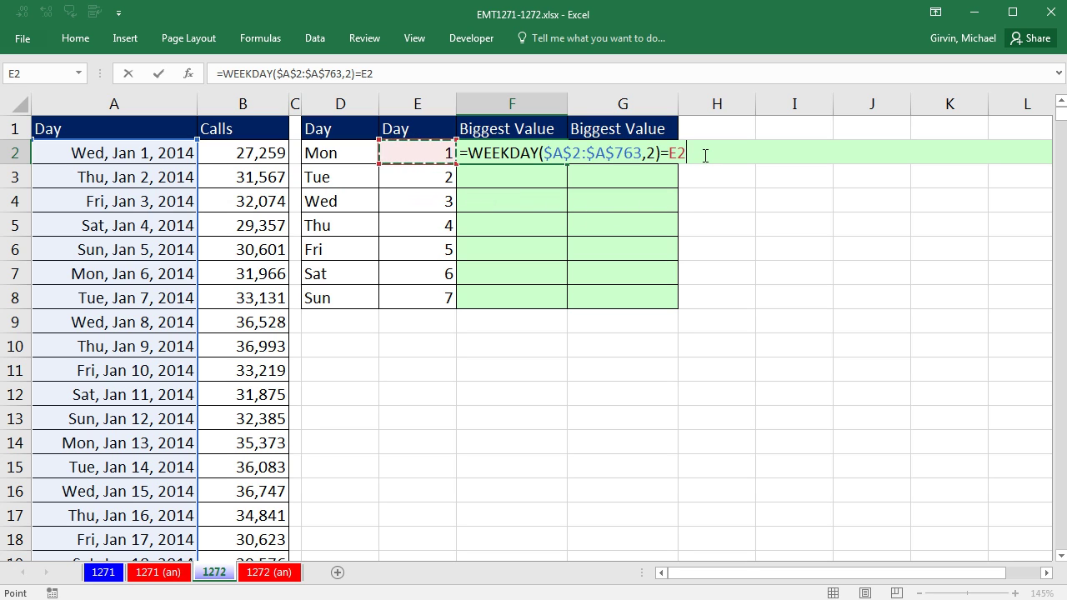
pyautogui.press('F9')
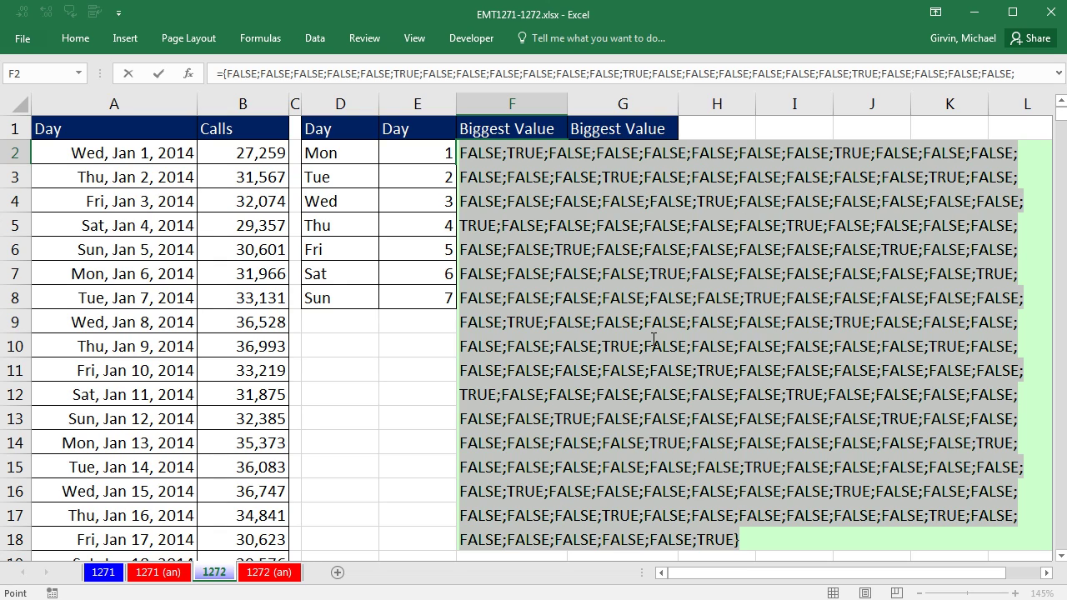
pyautogui.hotkey('ctrl', 'z')
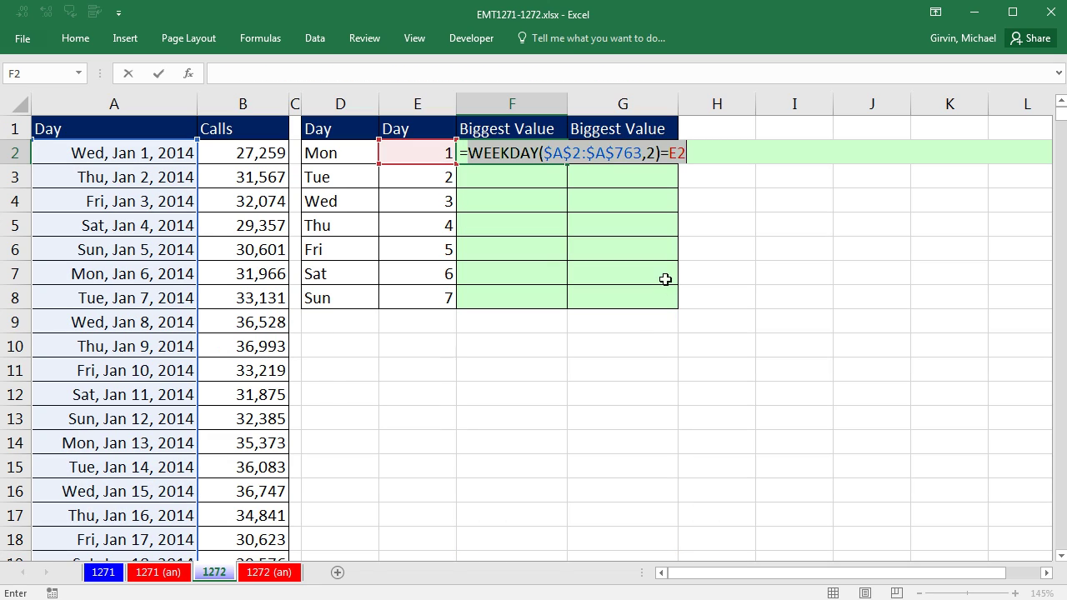
pyautogui.click(704, 158)
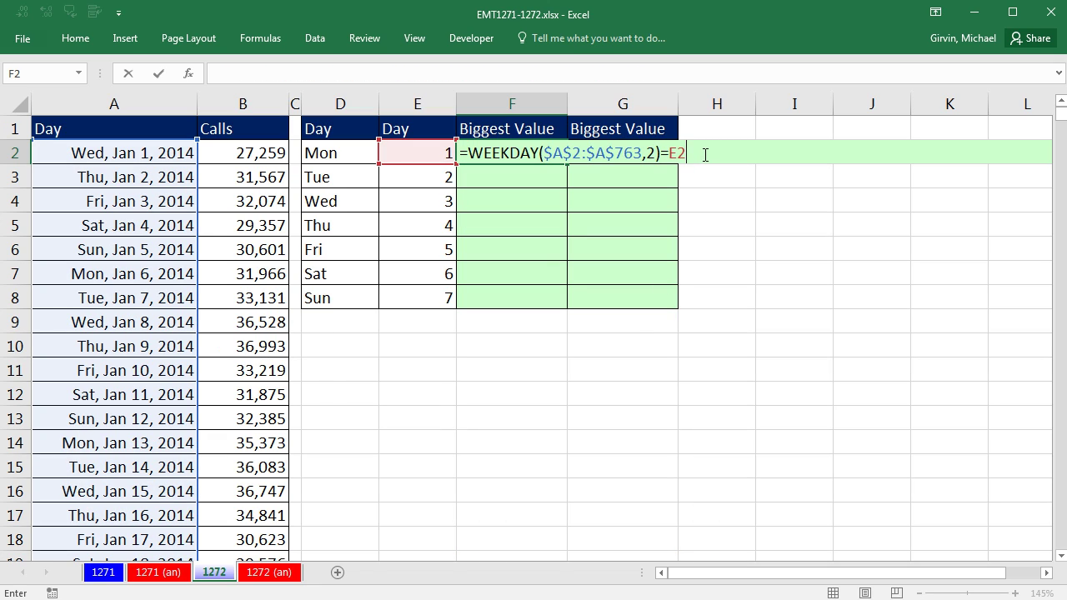
# - Enclose the comparison WEEKDAY($A$2:$A$763,2)=E2 in parentheses
pyautogui.write(')')
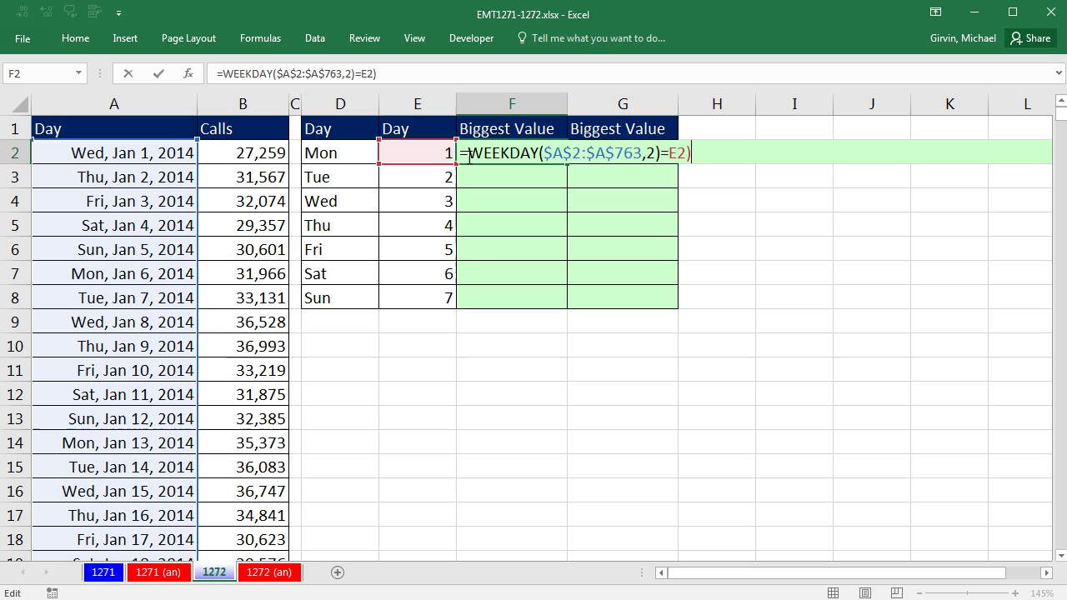
pyautogui.press('Home')
pyautogui.press('Right')
pyautogui.write('(')
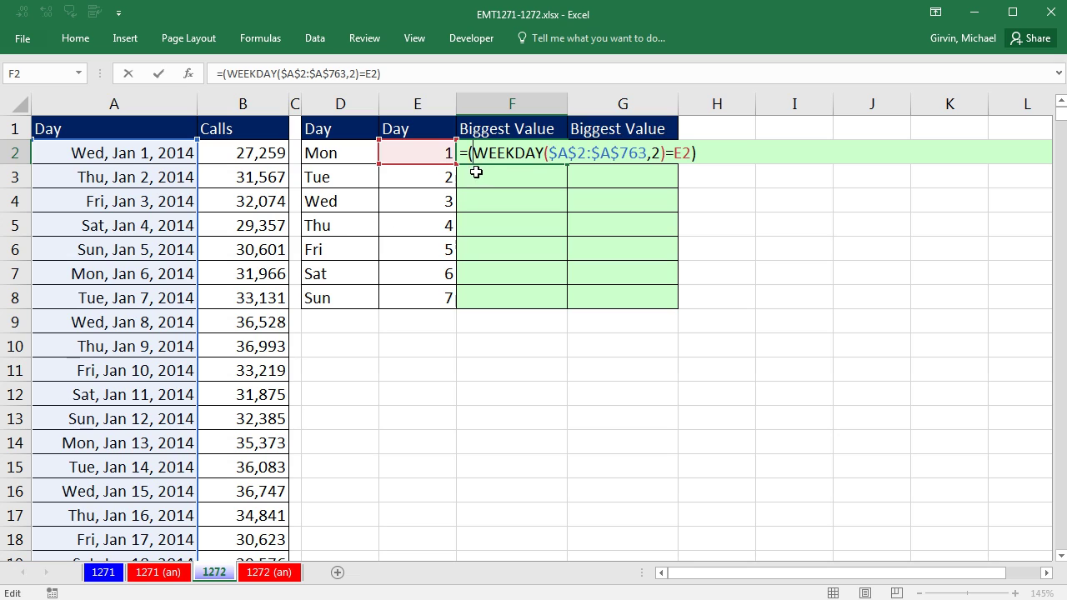
# - Divide the Calls range $B$2:$B$763 by the parenthesised weekday comparison in F2 and preview the evaluated array
pyautogui.click(230, 152)
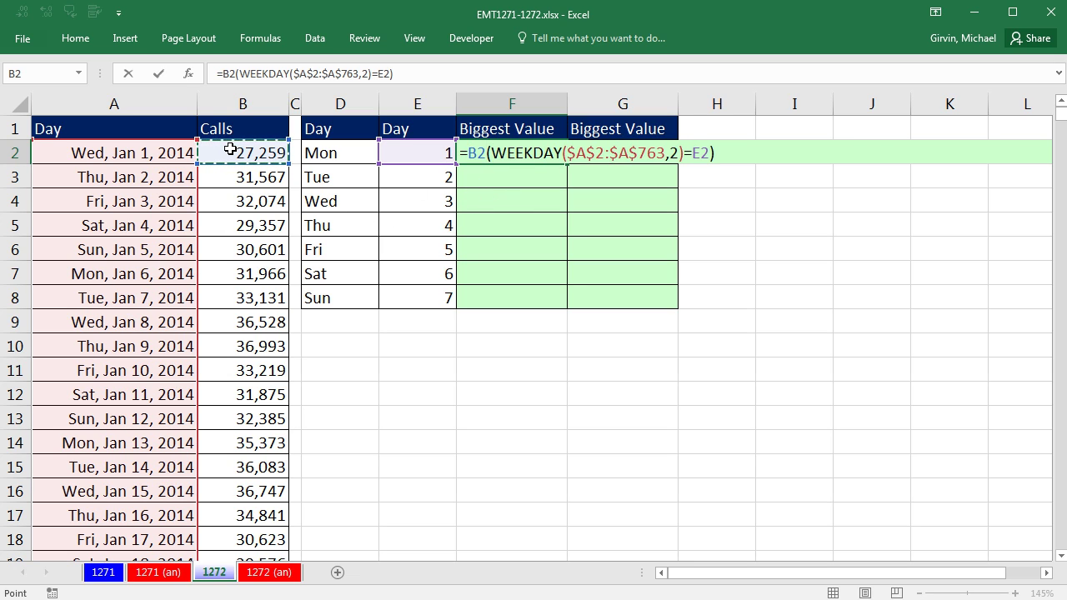
pyautogui.hotkey('ctrl', 'shift', 'Down')
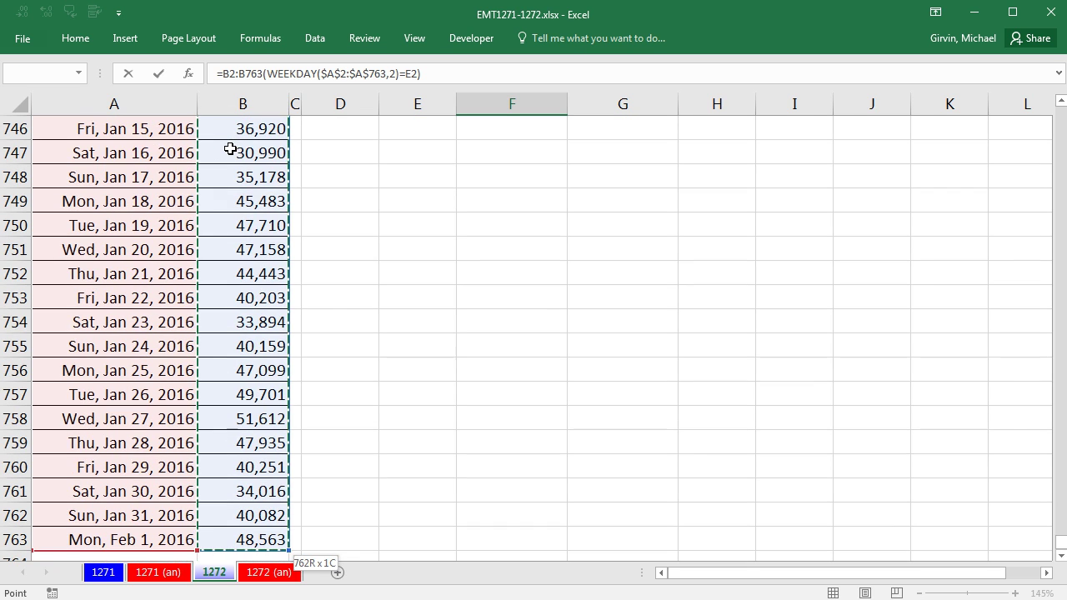
pyautogui.press('F4')
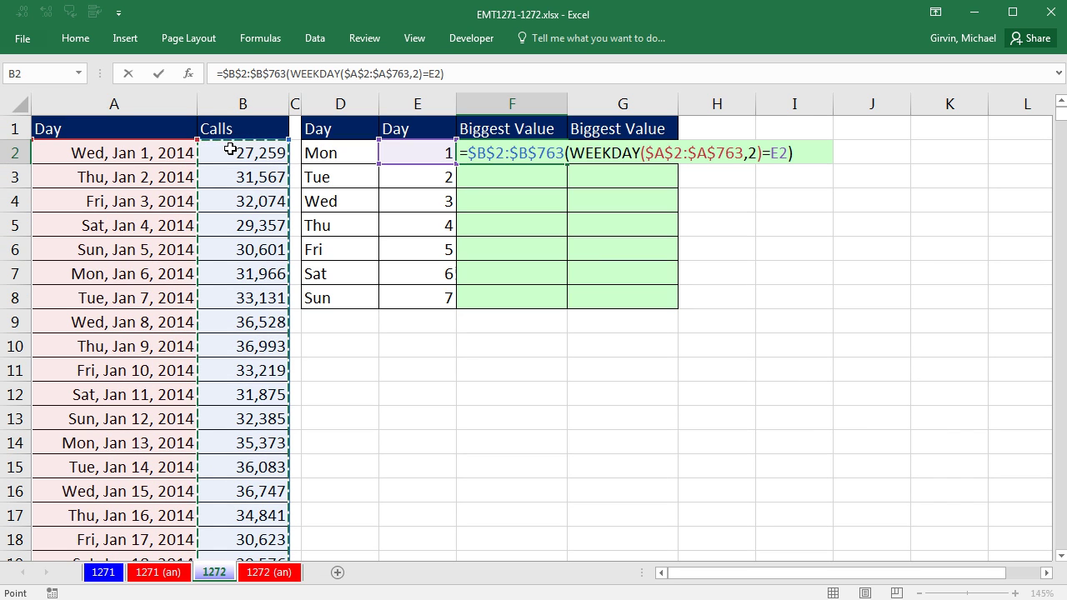
pyautogui.write('/')
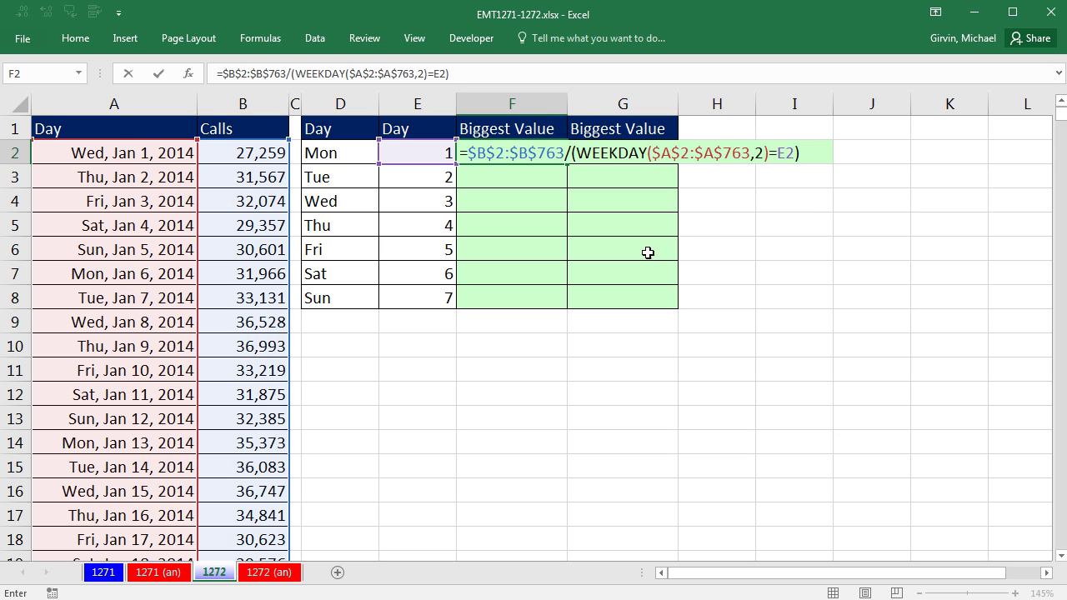
pyautogui.press('F9')
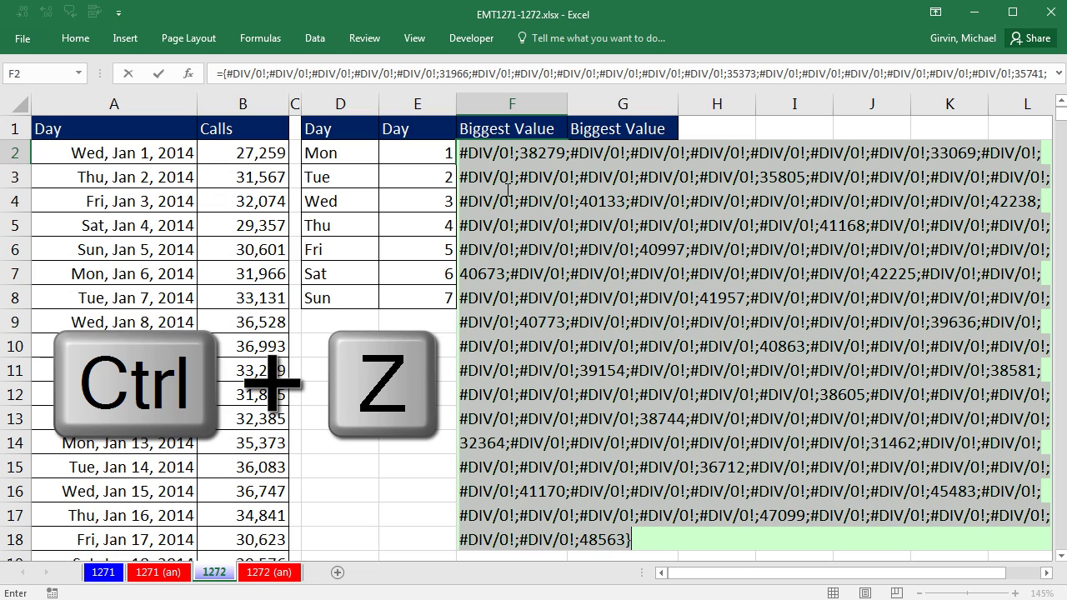
pyautogui.hotkey('ctrl', 'z')
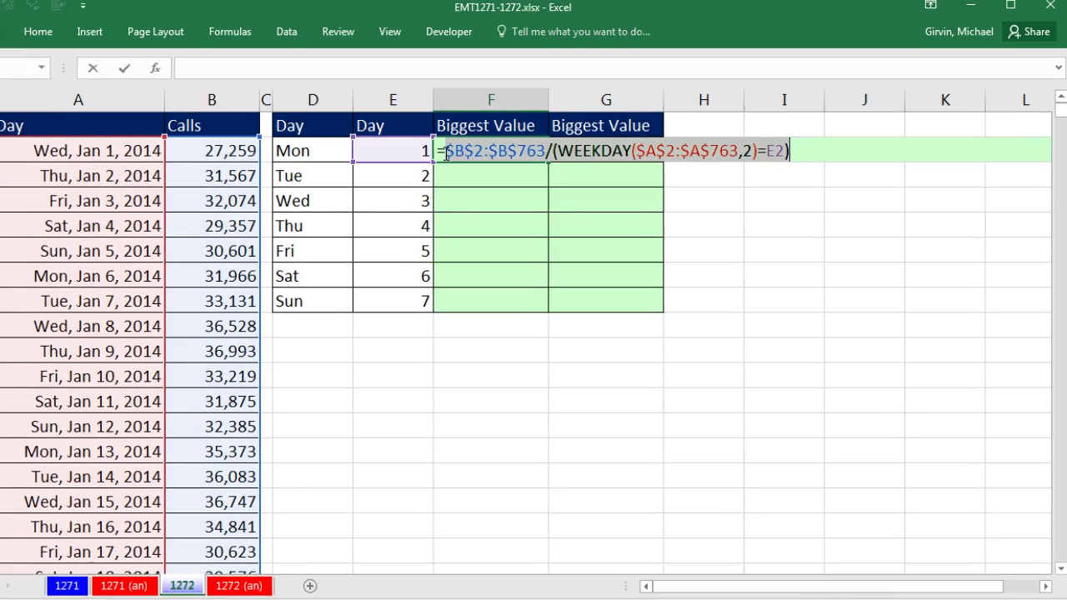
# - Wrap the division in F2 in AGGREGATE with function 14 - LARGE and option 6 - Ignore error values
pyautogui.click(447, 151)
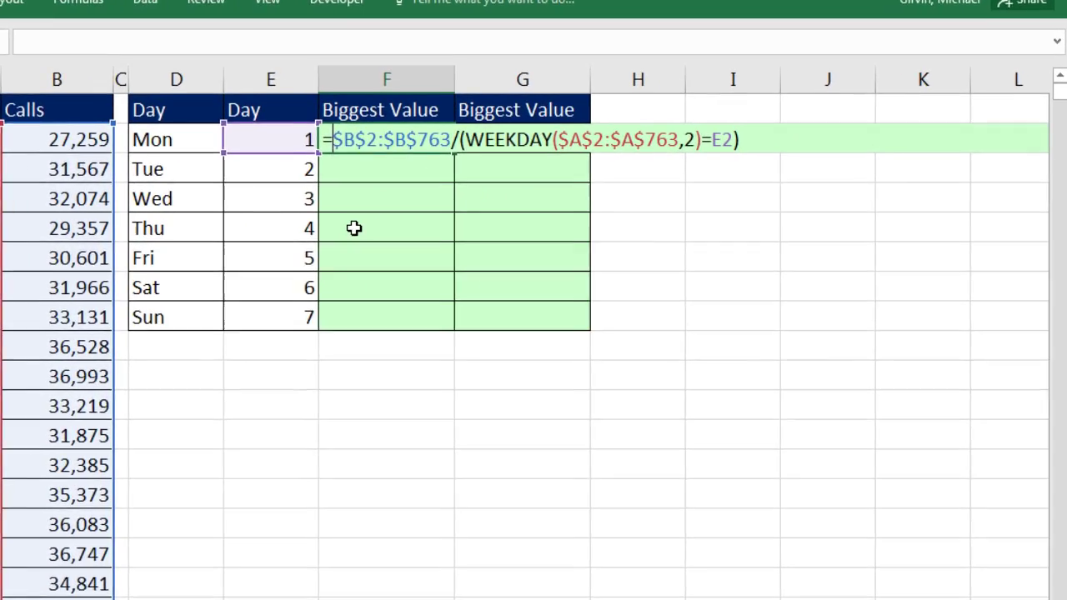
pyautogui.write('ag')
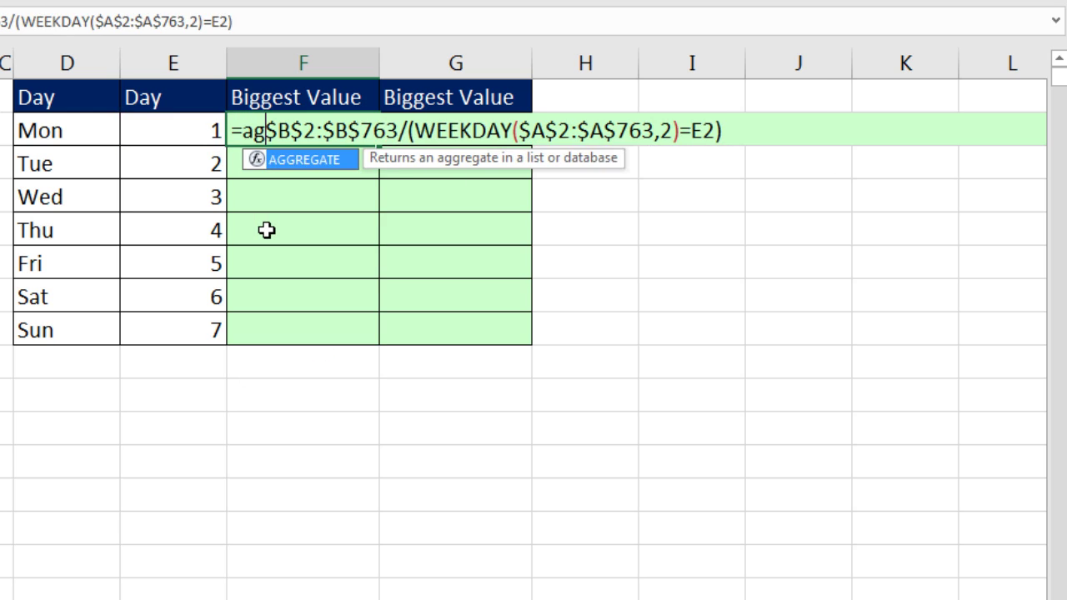
pyautogui.press('Tab')
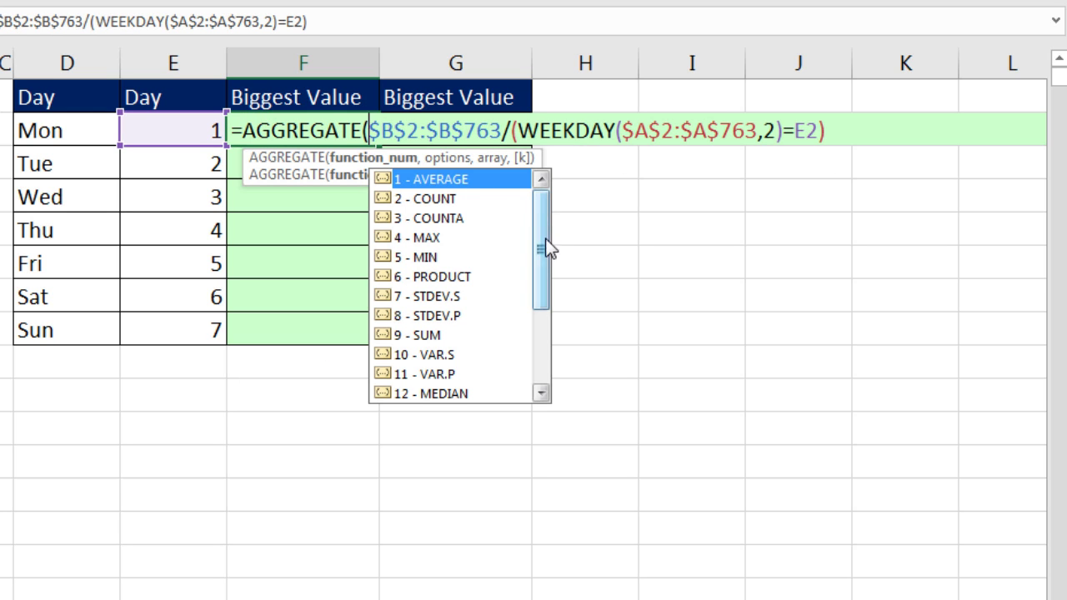
pyautogui.moveTo(548, 245); pyautogui.dragTo(544, 317)
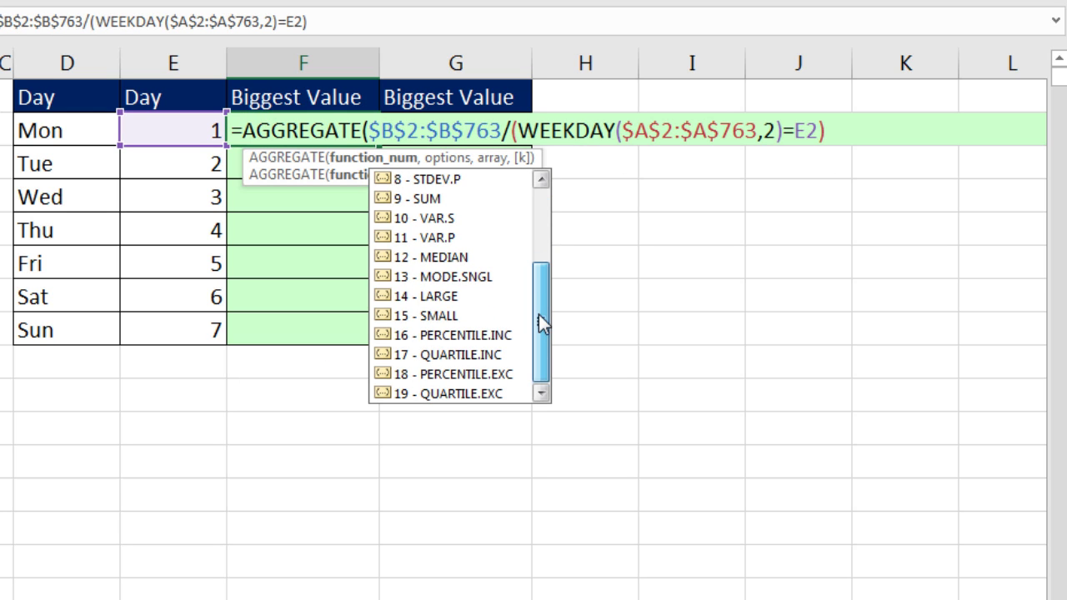
pyautogui.doubleClick(407, 298)
pyautogui.write(',')
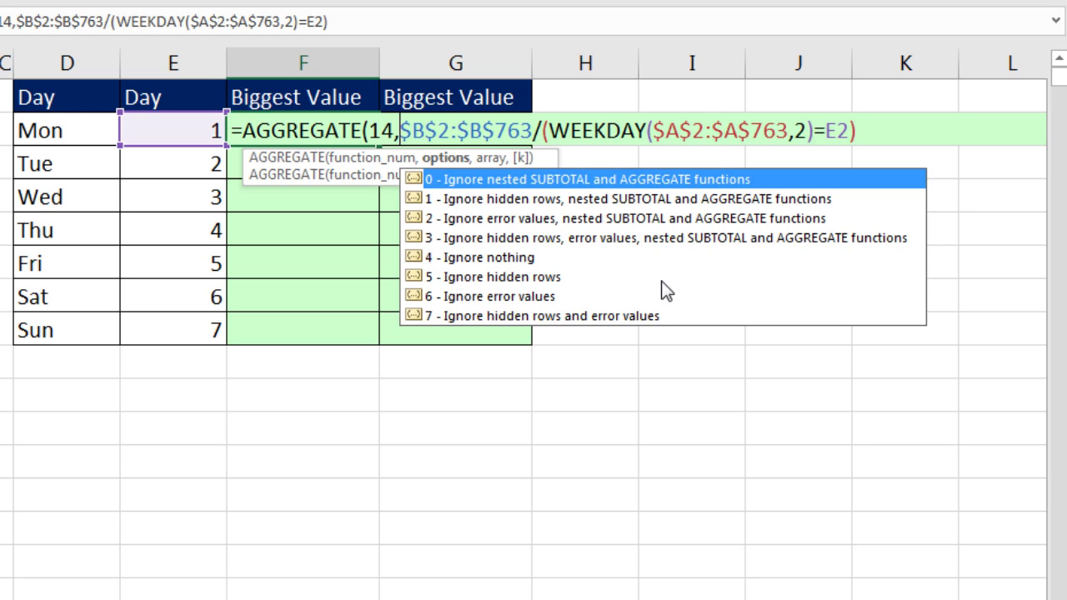
pyautogui.doubleClick(515, 297)
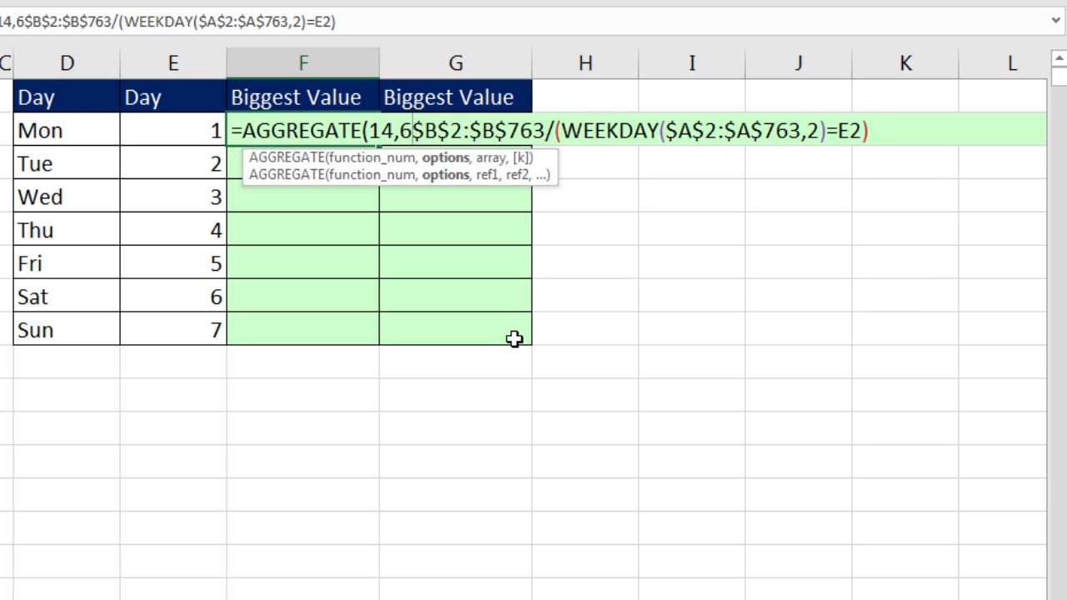
pyautogui.write(',')
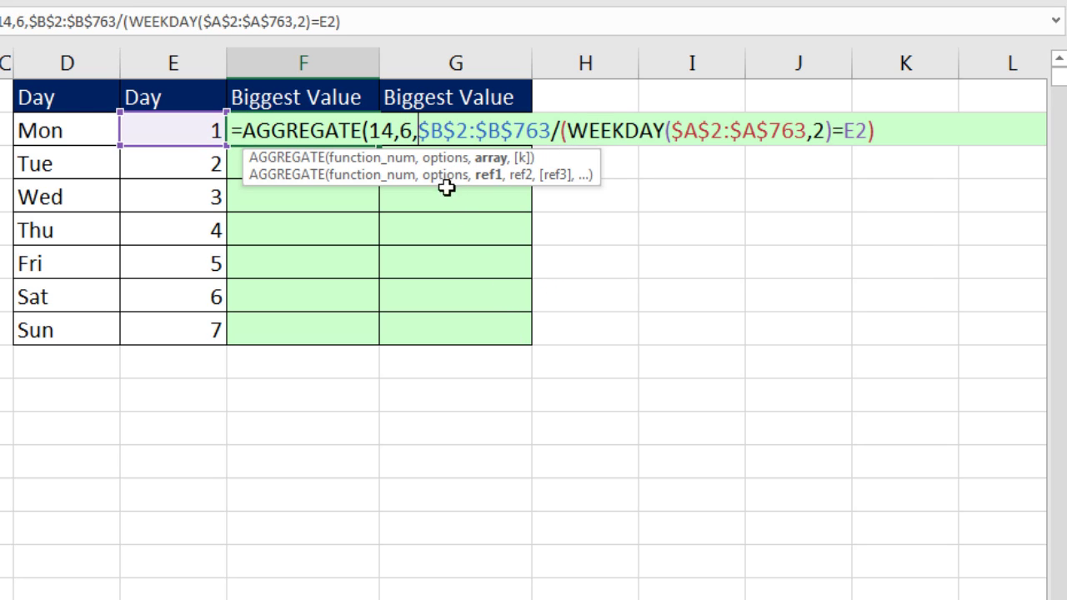
# - Complete the AGGREGATE formula in F2 with k set to 1 and fill it down through F8
pyautogui.click(491, 160)
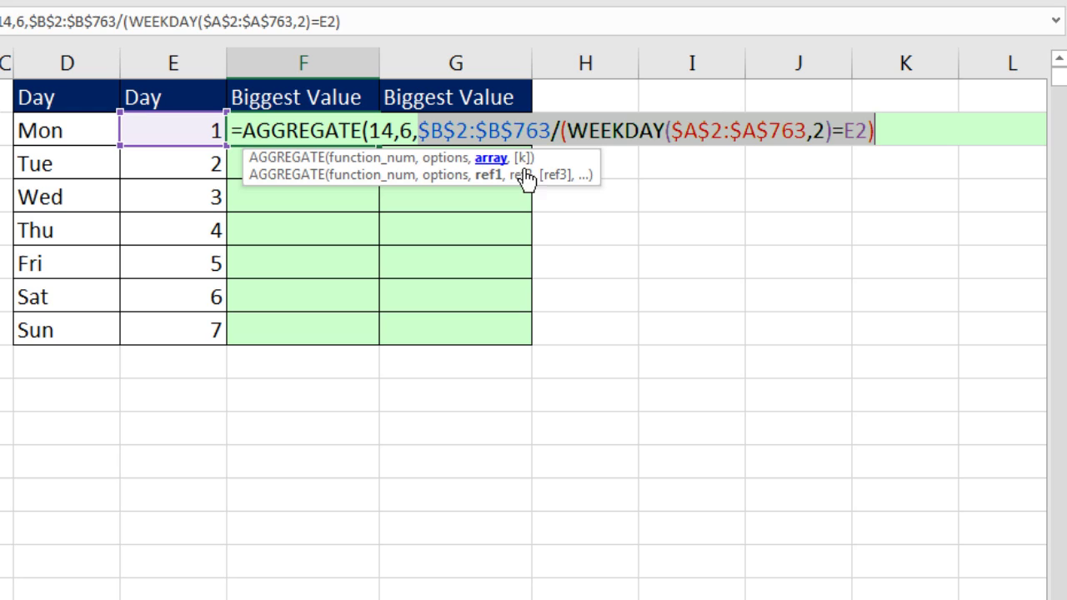
pyautogui.click(912, 132)
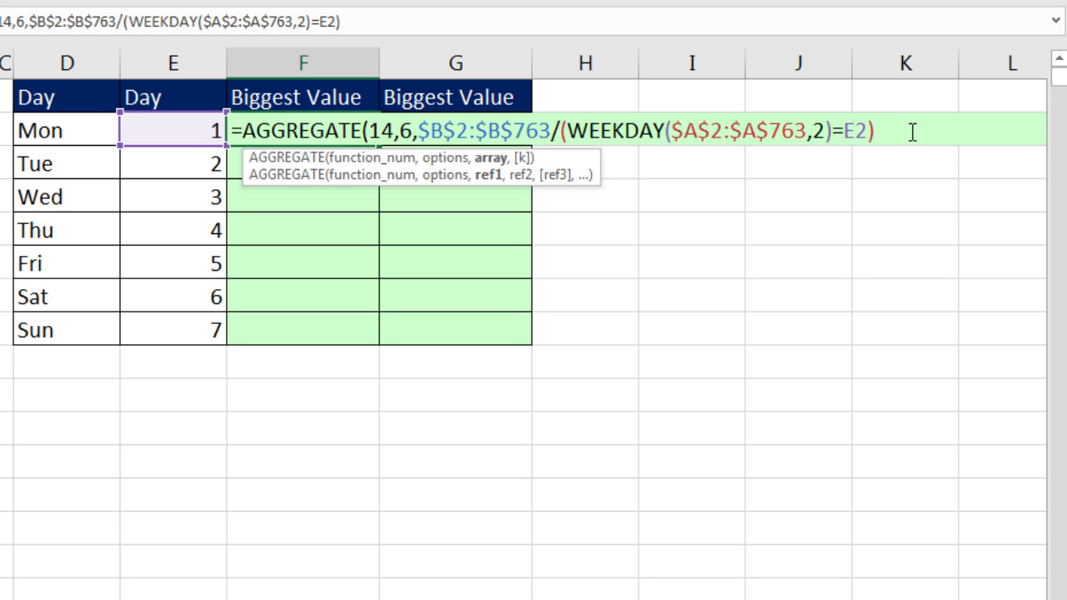
pyautogui.write(',')
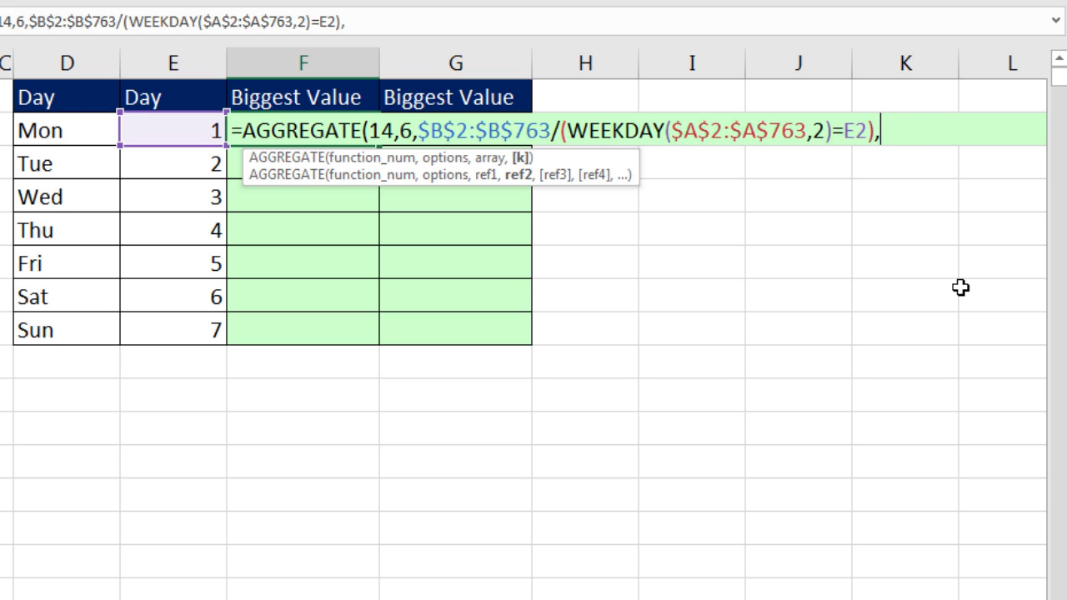
pyautogui.write('1')
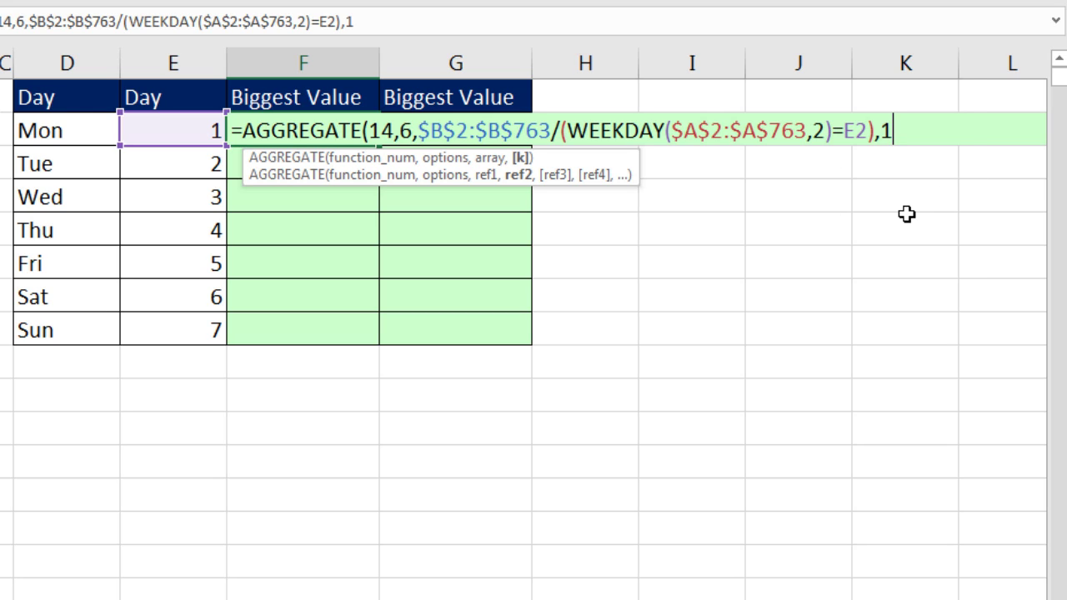
pyautogui.write(')')
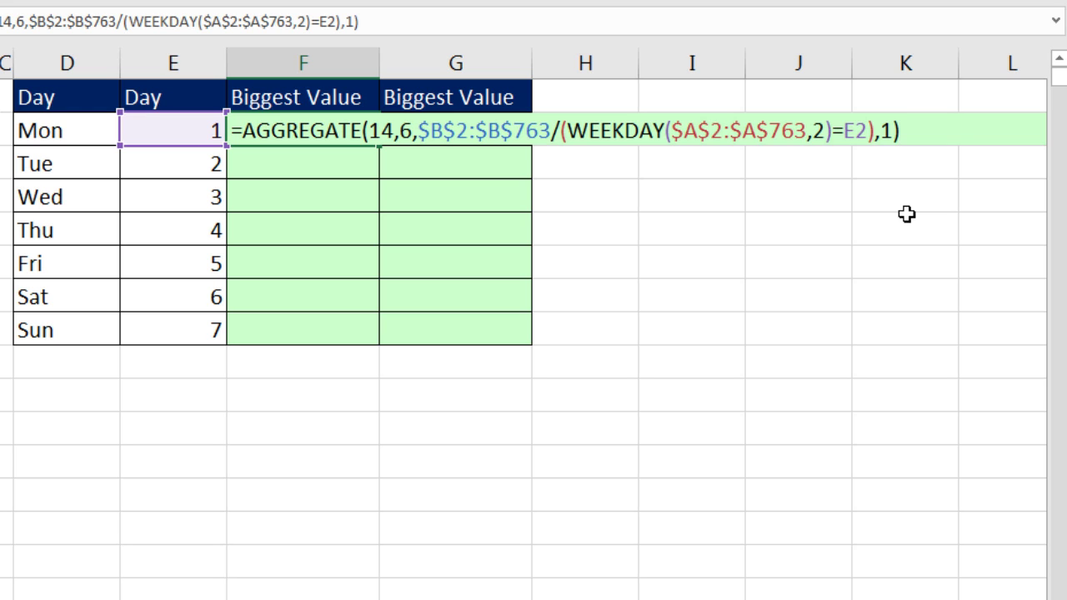
pyautogui.hotkey('ctrl', 'Return')
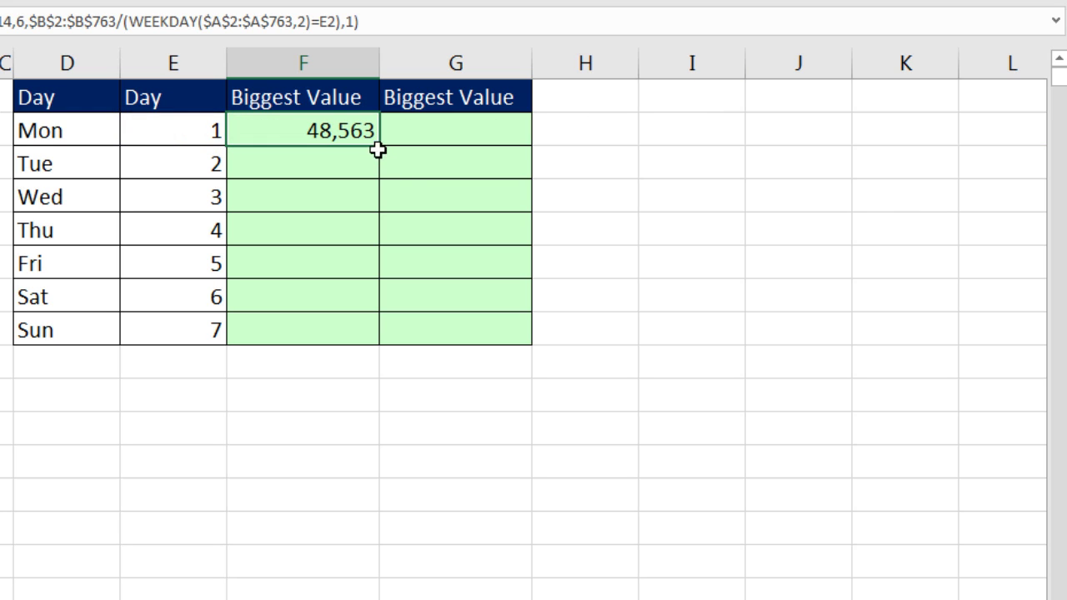
pyautogui.doubleClick(379, 147)
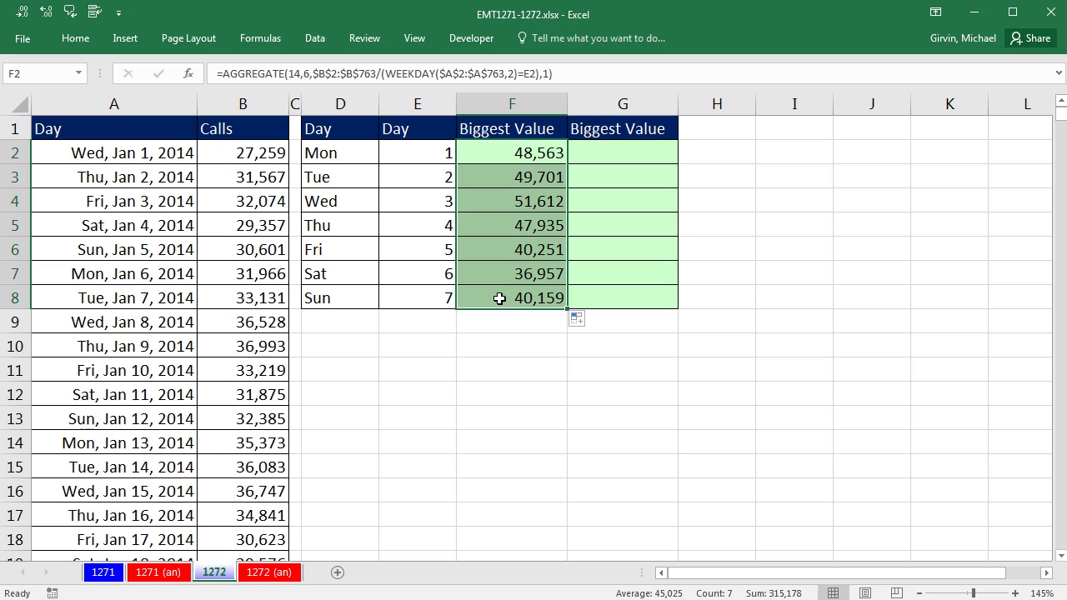
# - Check the cell references of the copied formula in the Sunday cell F8
pyautogui.click(319, 333)
pyautogui.press('F2')
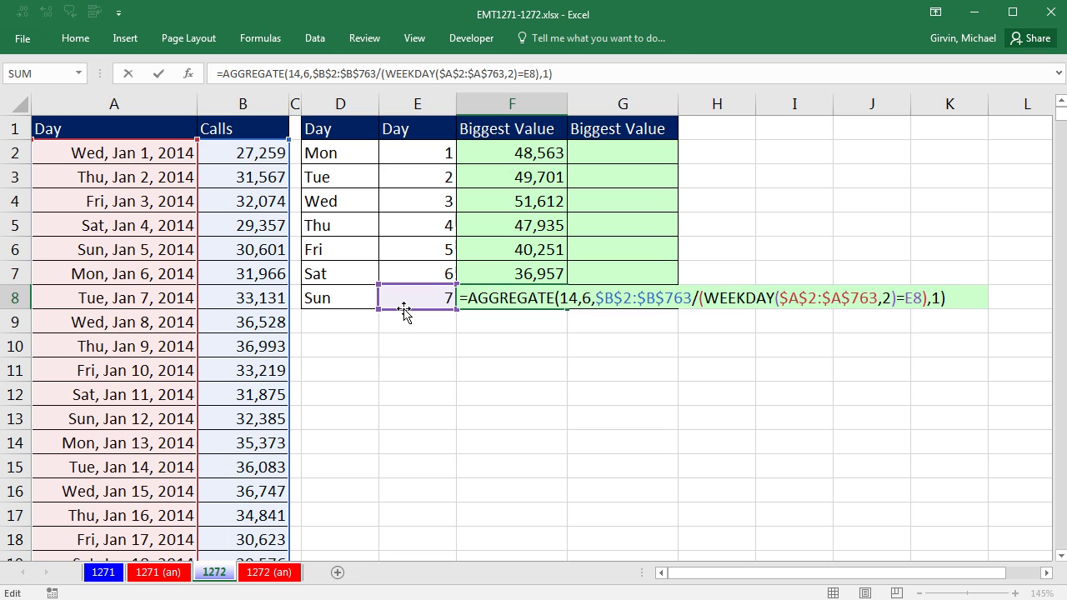
pyautogui.hotkey('ctrl', 'Return')
# - Copy the text of the AGGREGATE formula in F2 into G2 with its references unchanged
pyautogui.click(480, 155)
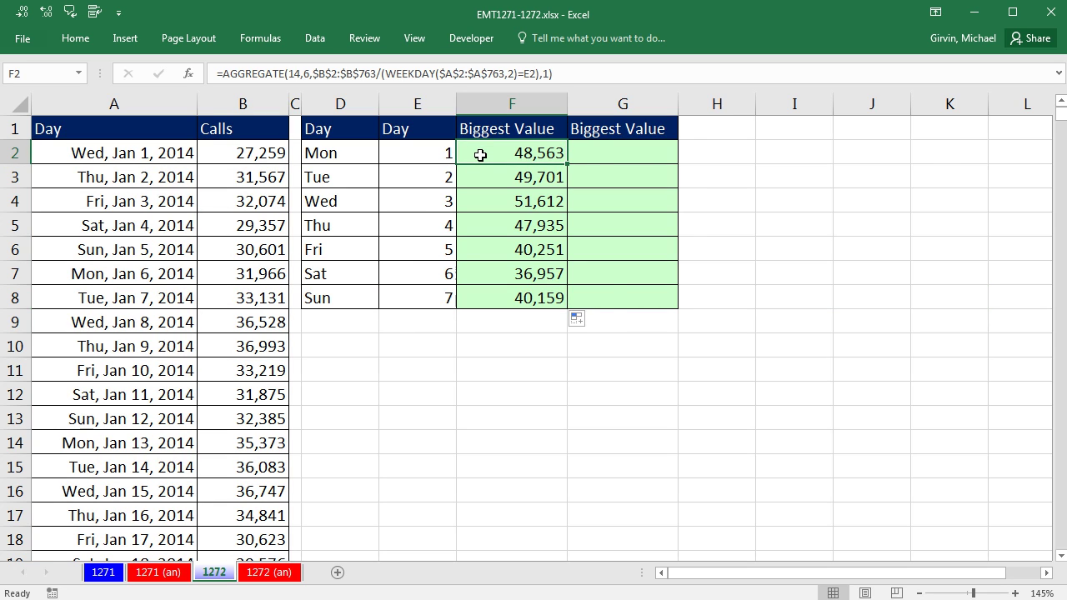
pyautogui.press('F2')
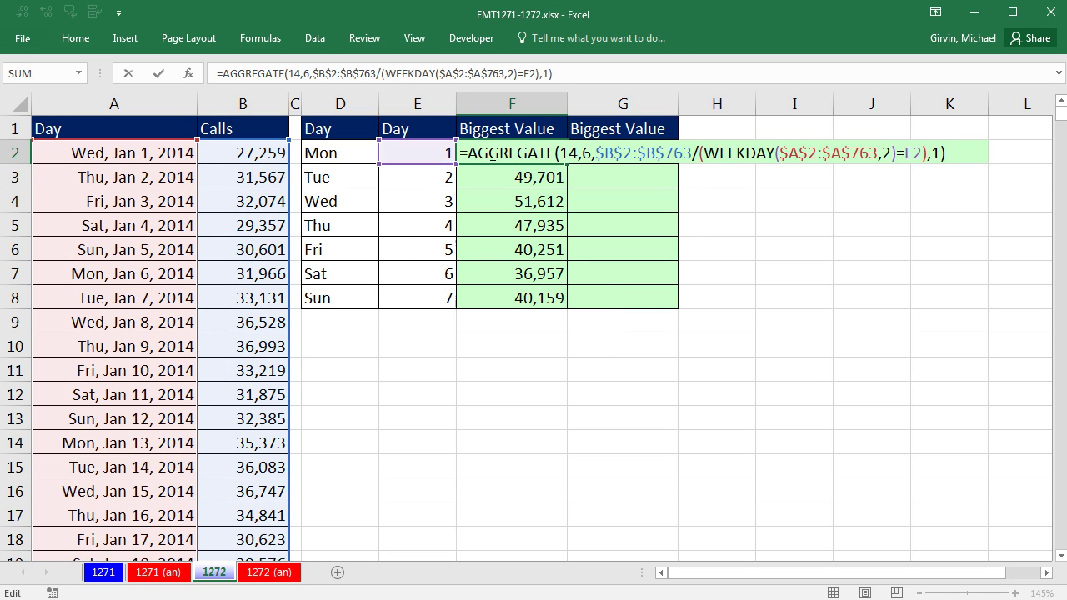
pyautogui.moveTo(460, 153); pyautogui.dragTo(1050, 162)
pyautogui.hotkey('ctrl', 'c')
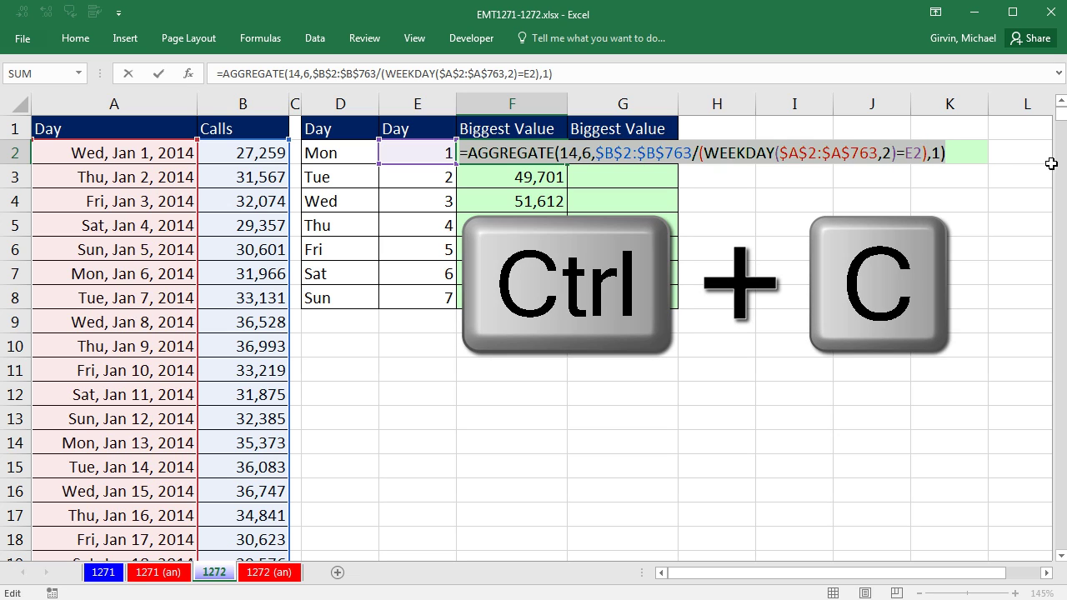
pyautogui.press('Escape')
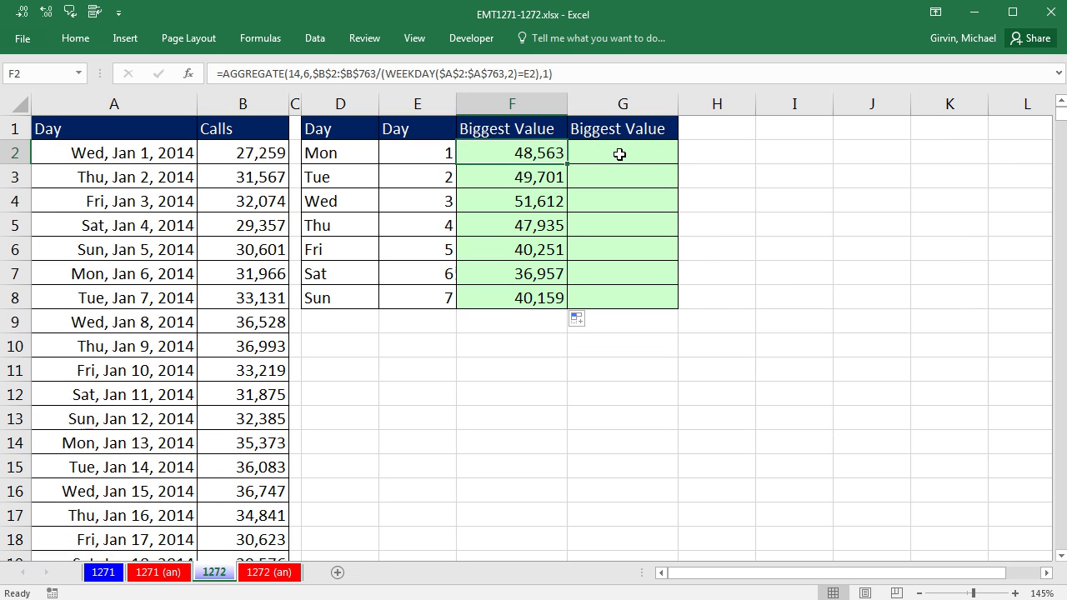
pyautogui.click(619, 154)
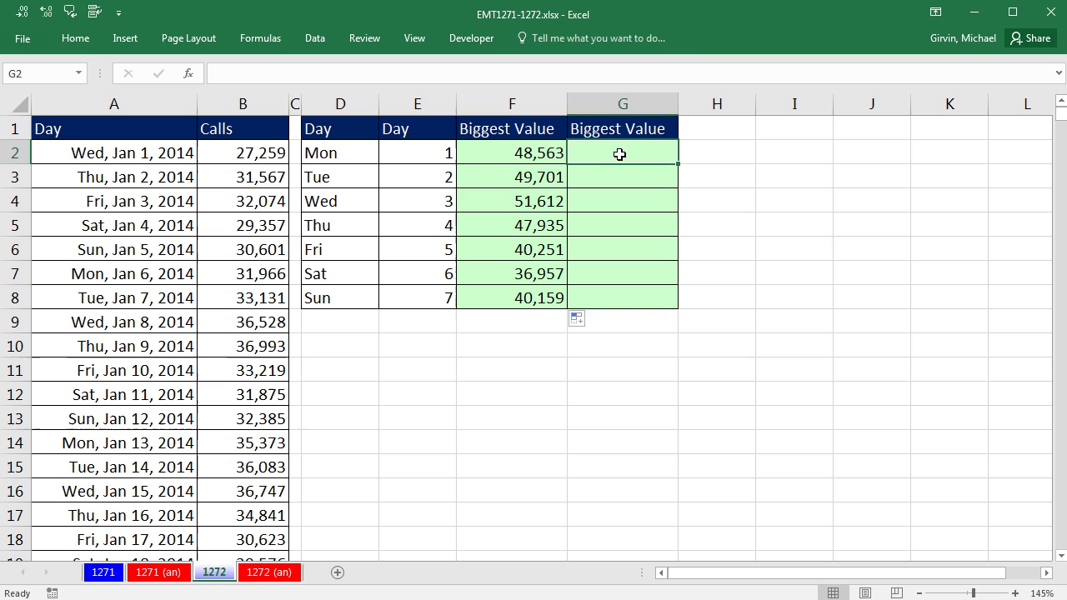
pyautogui.hotkey('ctrl', 'v')
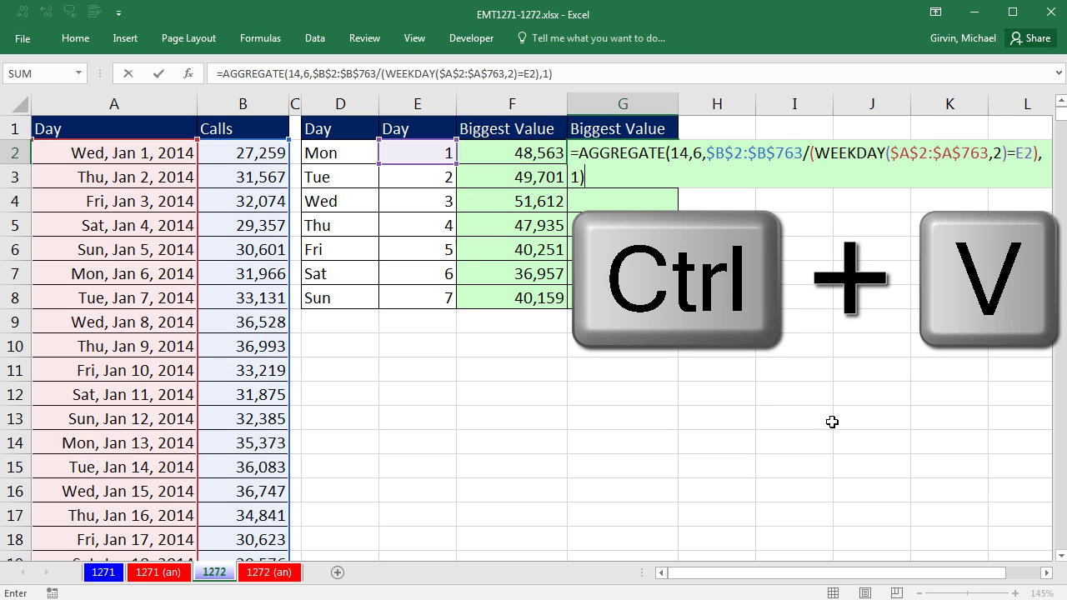
# - Replace the WEEKDAY comparison in the G2 formula with a TEXT function on the absolute date range $A$2:$A$763
pyautogui.click(819, 154)
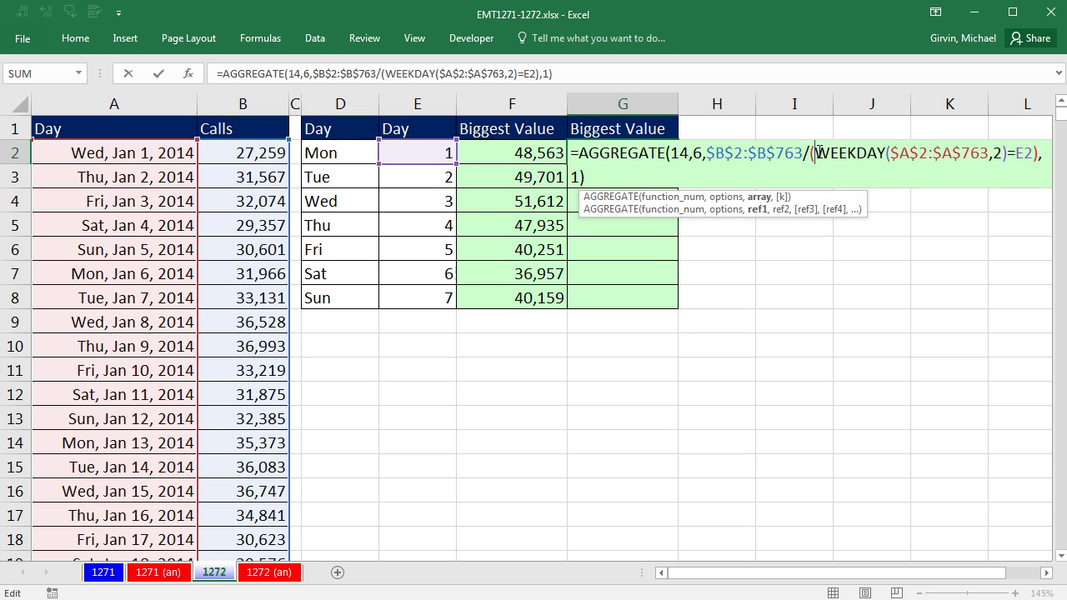
pyautogui.moveTo(813, 154); pyautogui.dragTo(1034, 147)
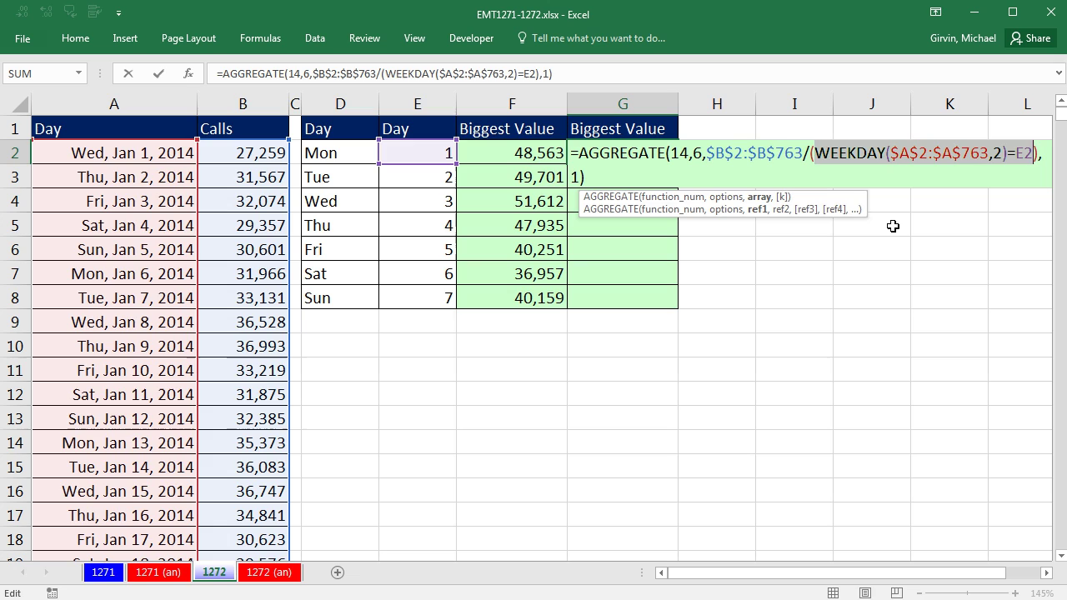
pyautogui.write('text')
pyautogui.press('Tab')
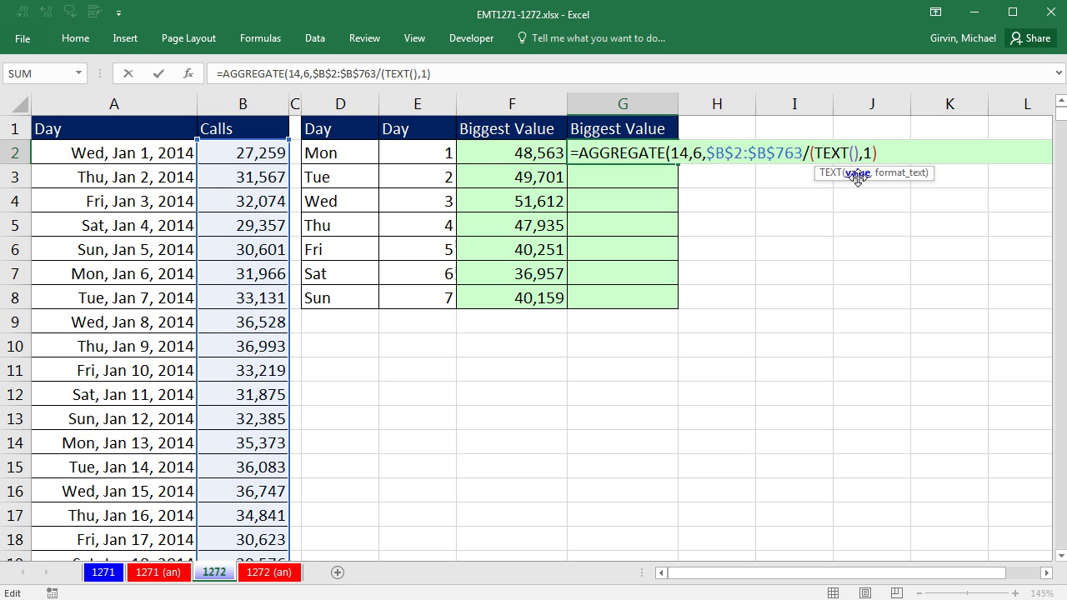
pyautogui.click(121, 151)
pyautogui.hotkey('ctrl', 'shift', 'Down')
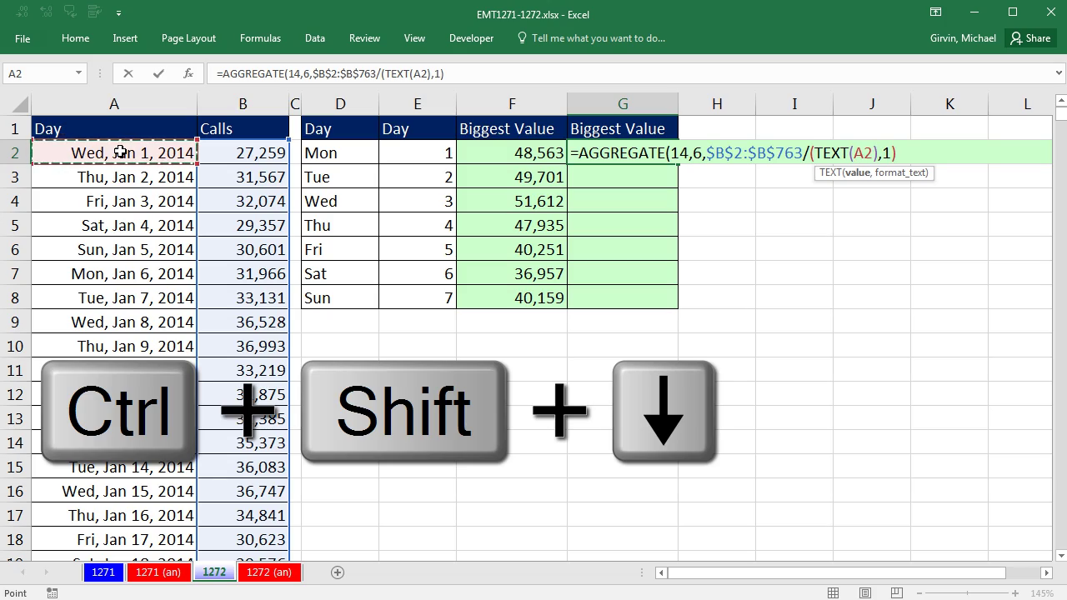
pyautogui.press('F4')
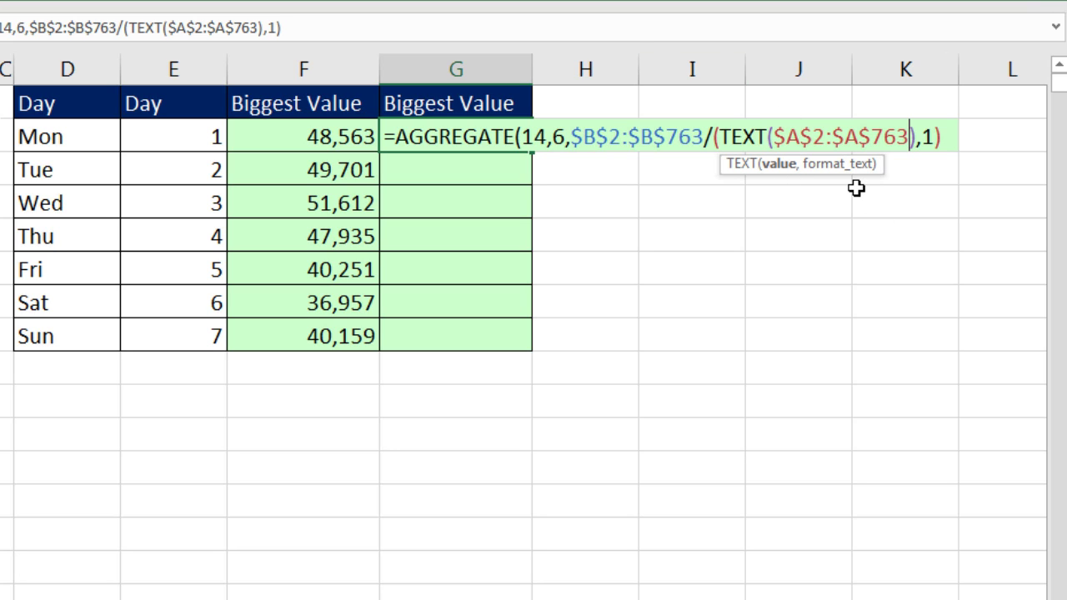
# - Set the TEXT function's format_text in G2 to "ddd" and close its parenthesis
pyautogui.write(',')
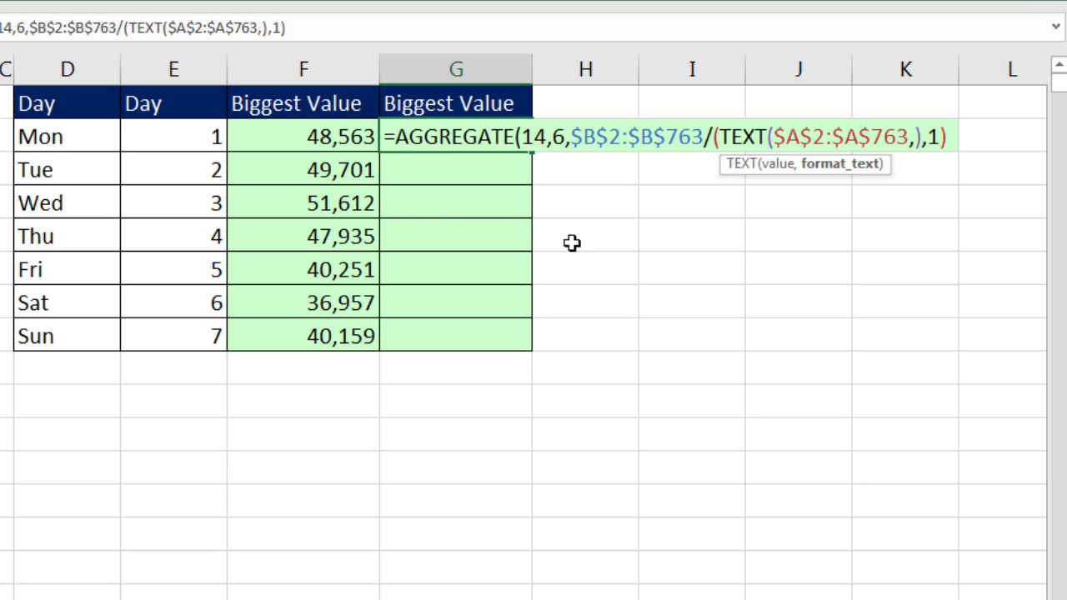
pyautogui.write('"')
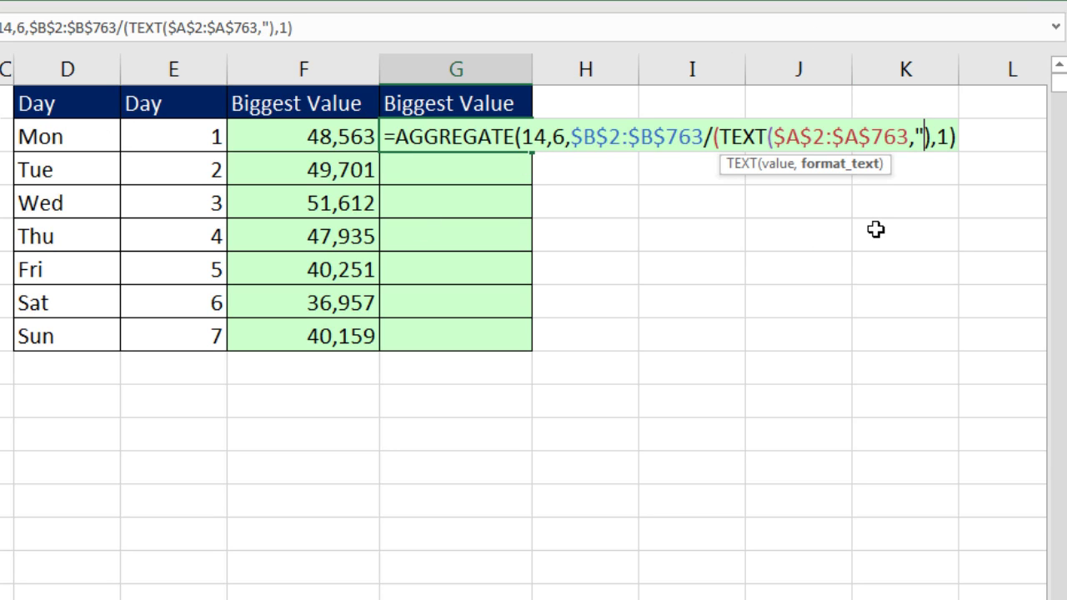
pyautogui.write('d')
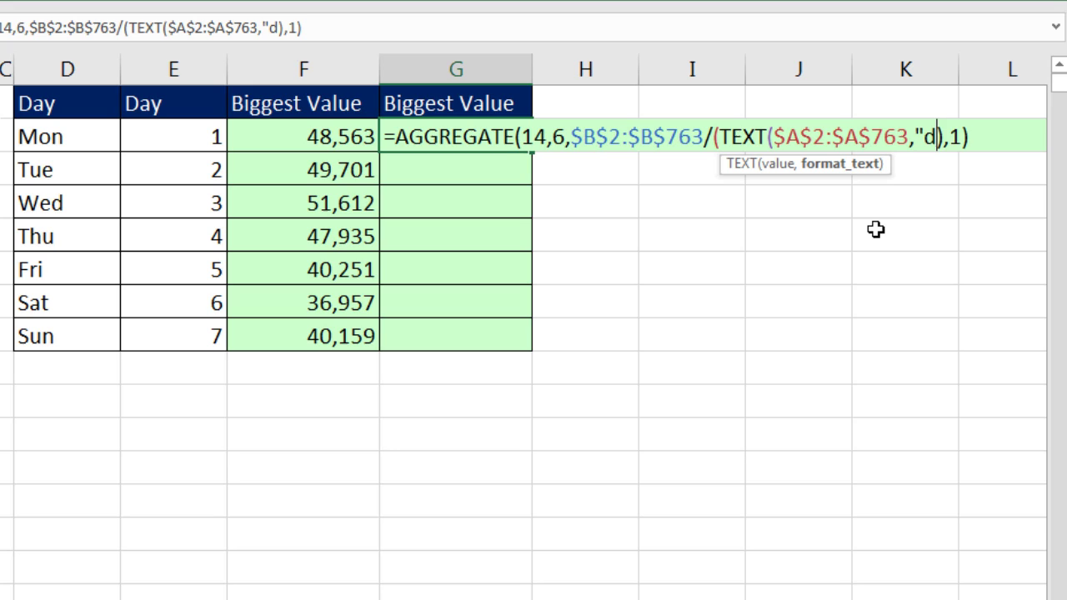
pyautogui.write('d')
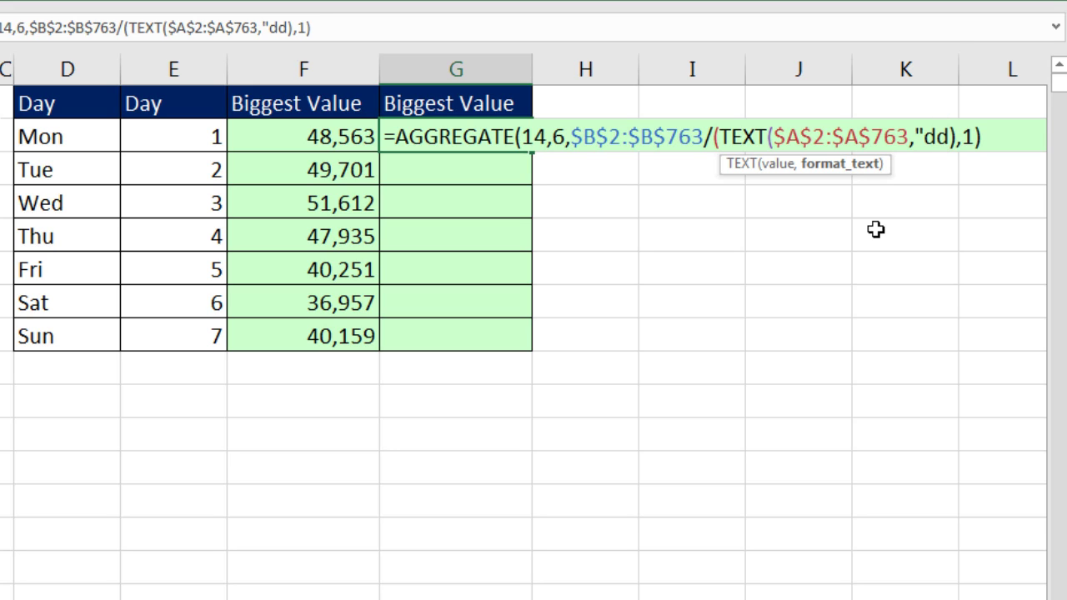
pyautogui.write('d')
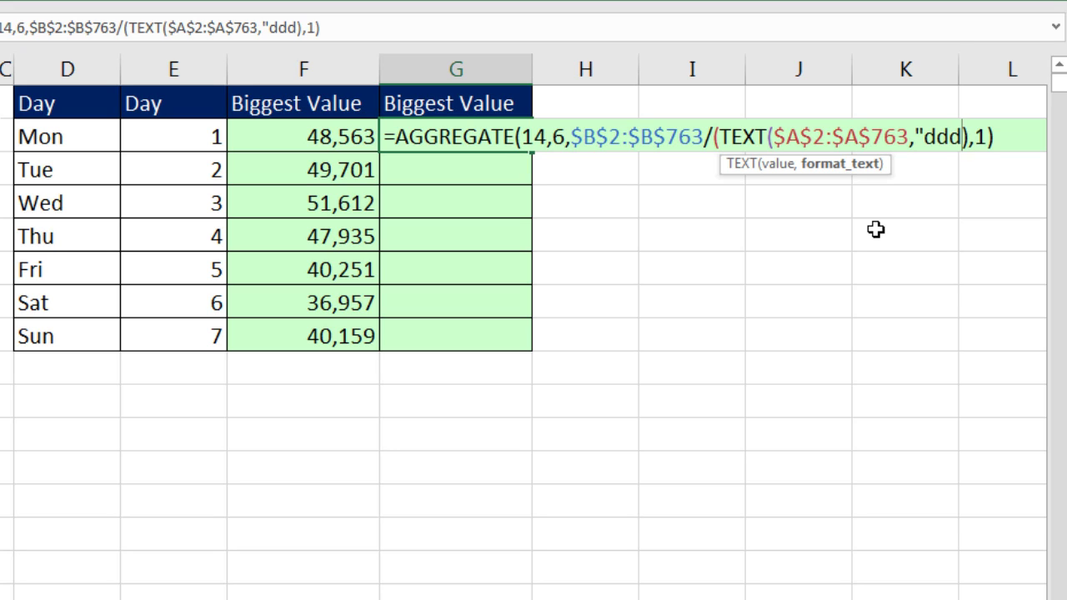
pyautogui.write('"')
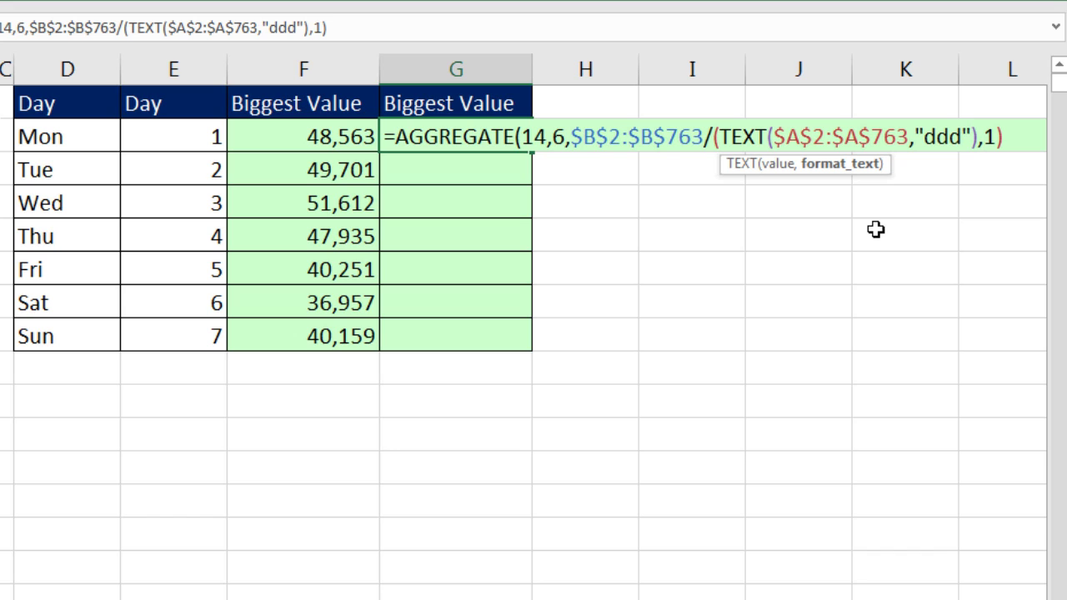
pyautogui.write(')')
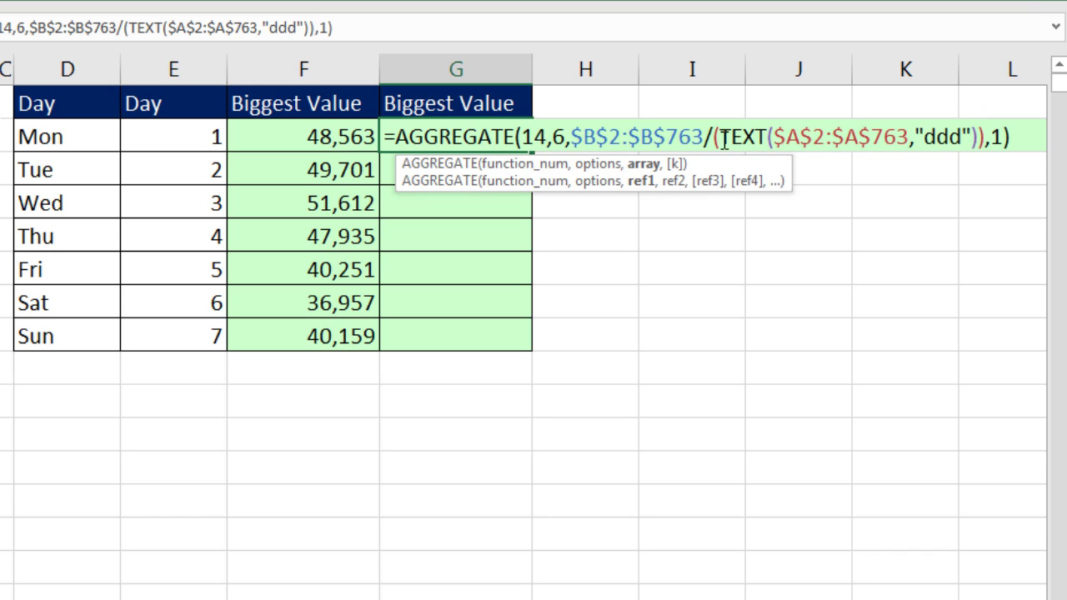
# - Evaluate the TEXT part of the G2 formula in place to inspect its array, then restore the formula
pyautogui.moveTo(721, 138); pyautogui.dragTo(963, 168)
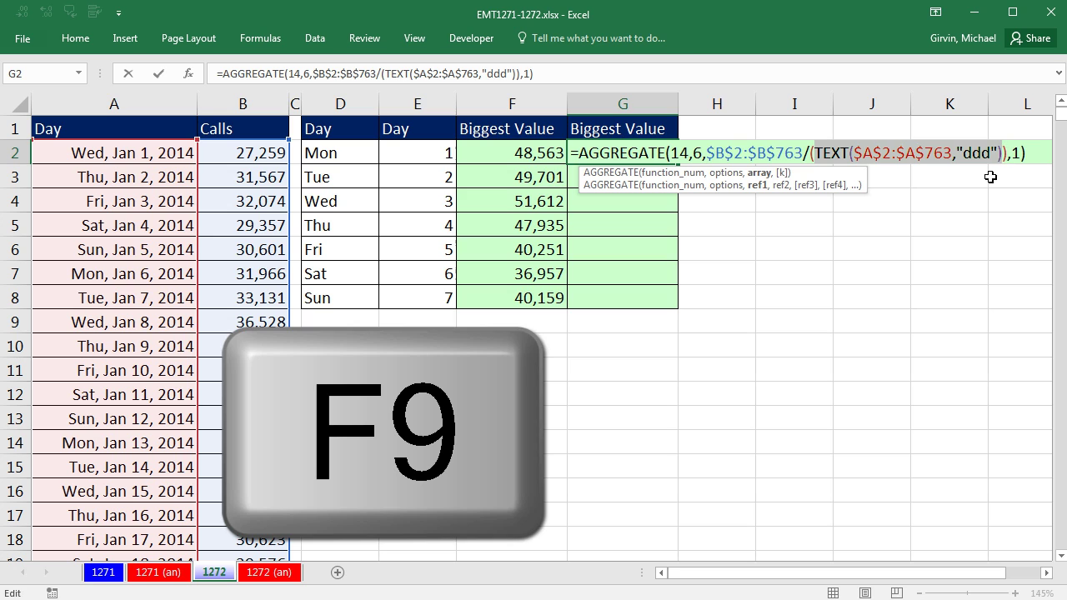
pyautogui.press('F9')
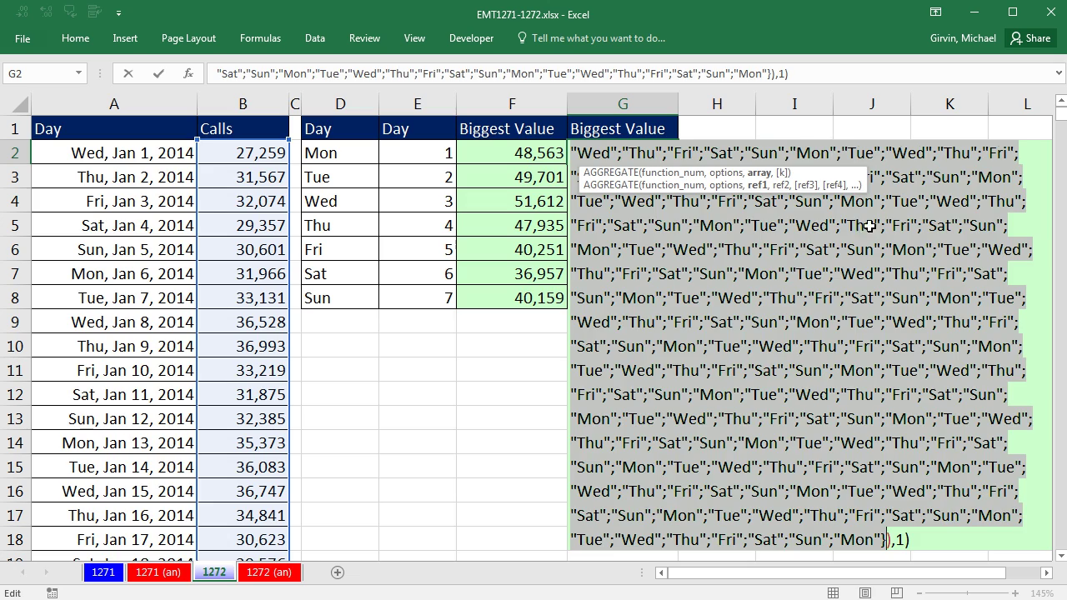
pyautogui.hotkey('ctrl', 'z')
# - Compare the TEXT result with the day name in D2, enter the formula in G2 and fill it down through G8
pyautogui.click(1002, 153)
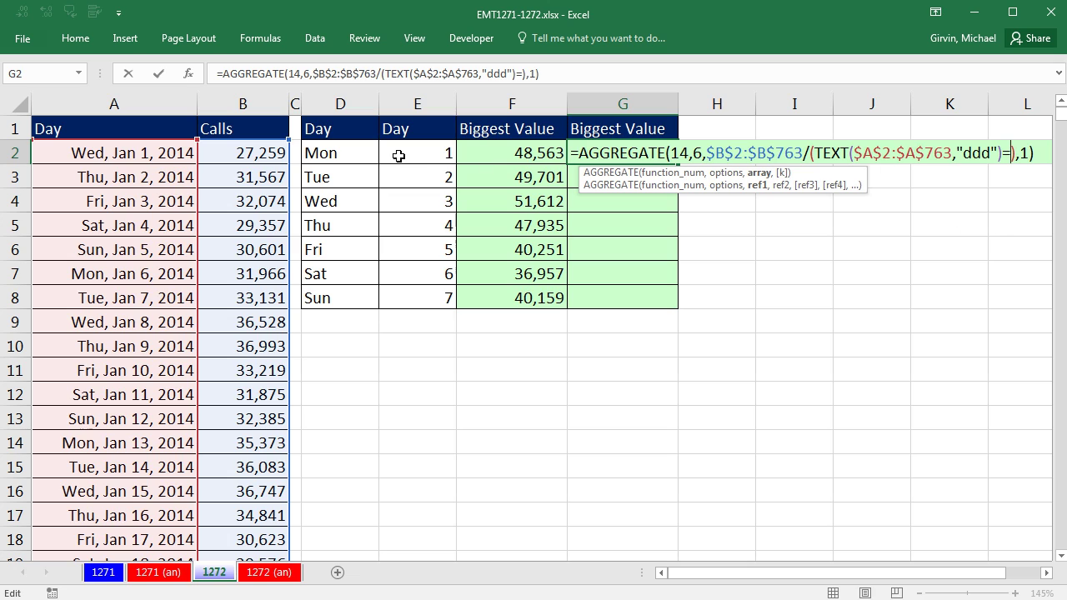
pyautogui.click(329, 155)
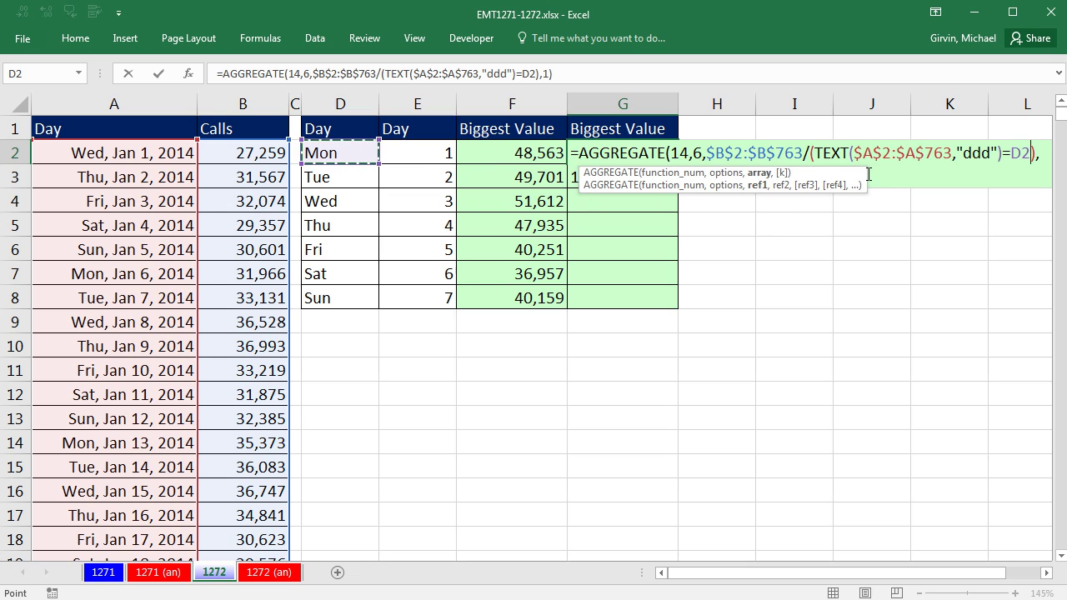
pyautogui.moveTo(867, 174); pyautogui.dragTo(920, 204)
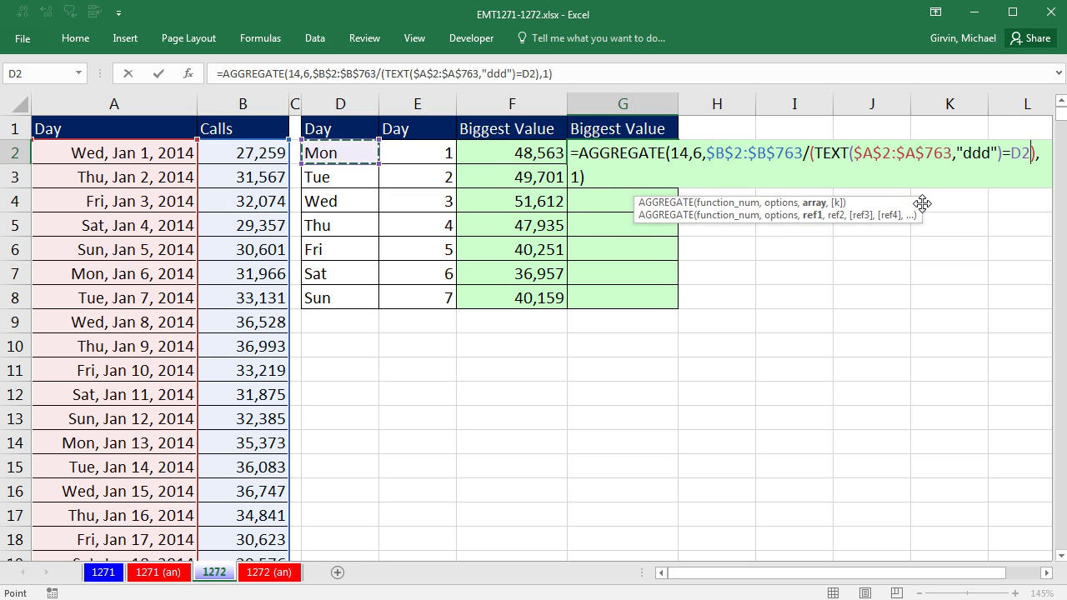
pyautogui.hotkey('ctrl', 'Return')
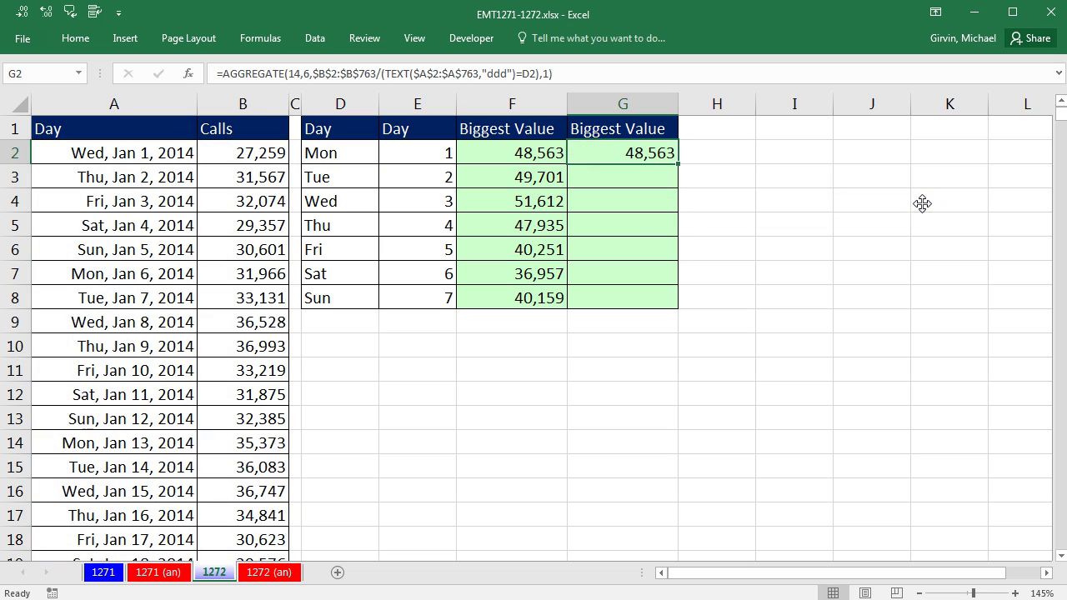
pyautogui.doubleClick(678, 165)
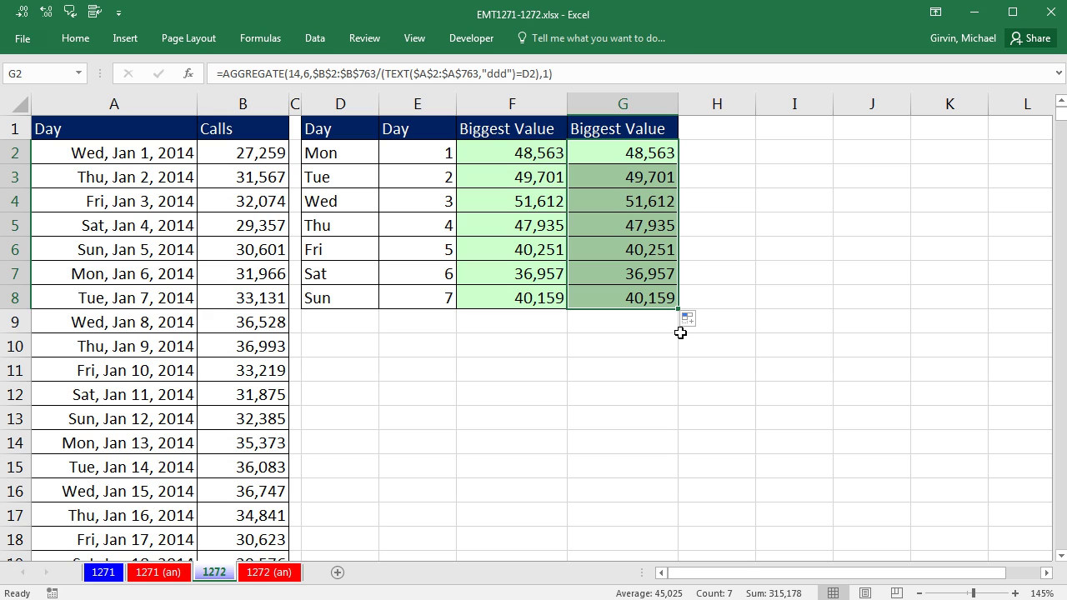
# - Compare the WEEKDAY-based AGGREGATE formula in F2 with the TEXT-based one in G2
pyautogui.doubleClick(587, 154)
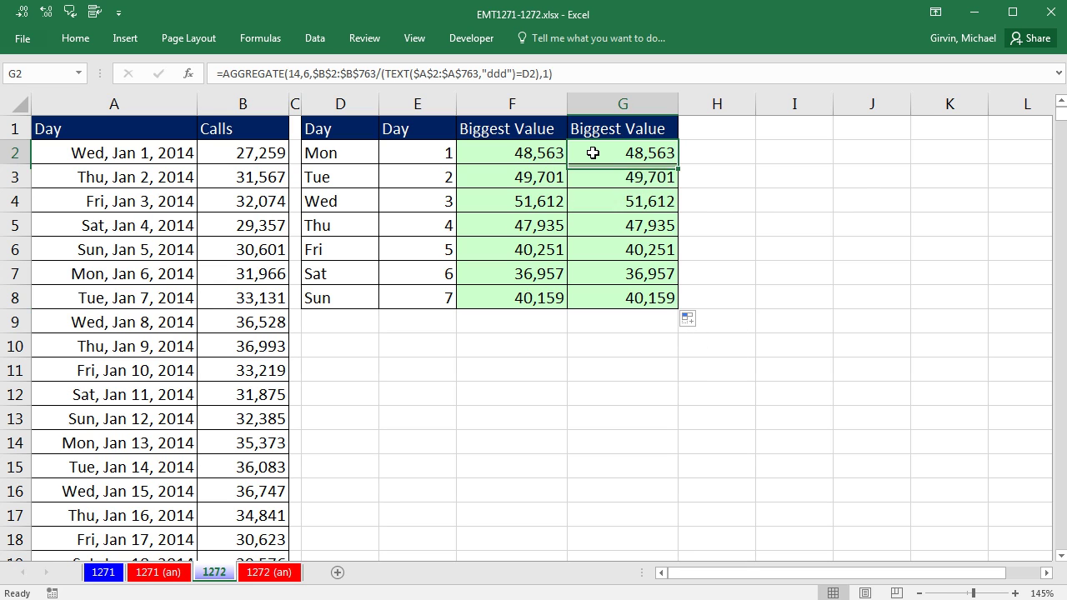
pyautogui.press('Escape')
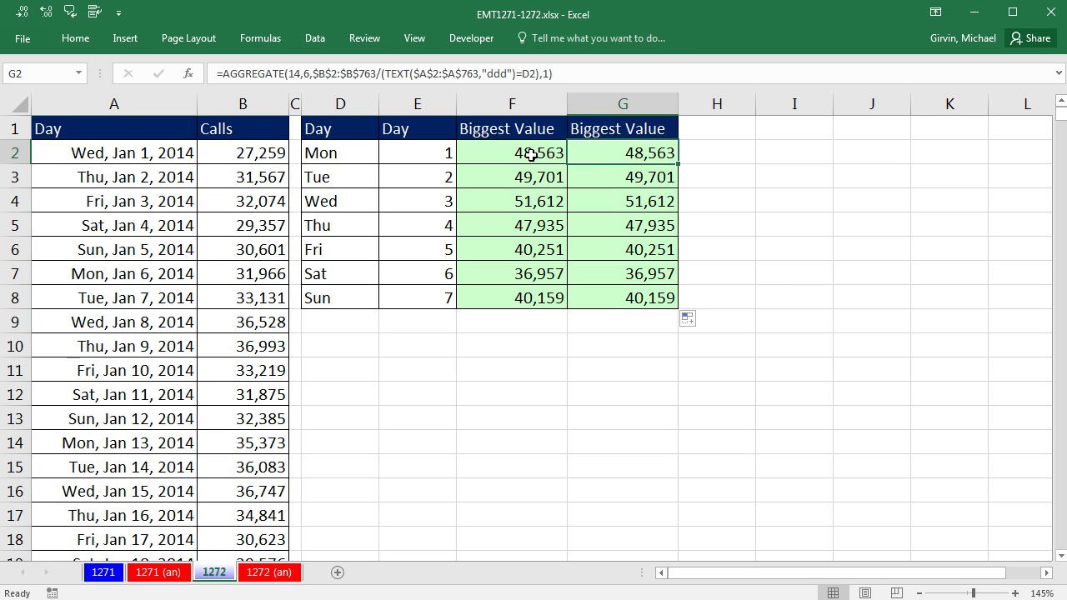
pyautogui.doubleClick(527, 155)
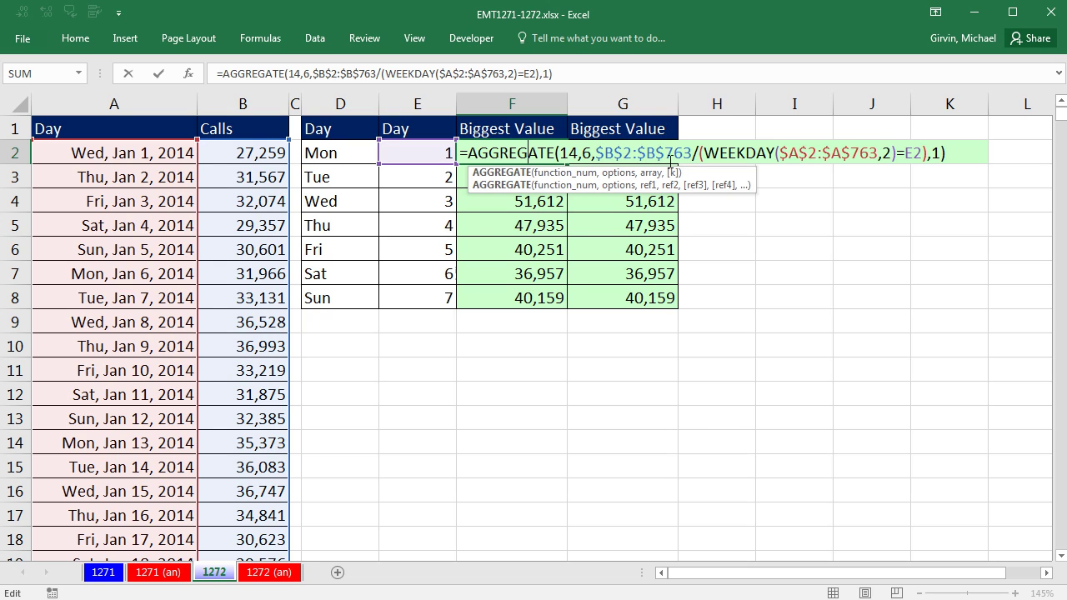
pyautogui.click(736, 152)
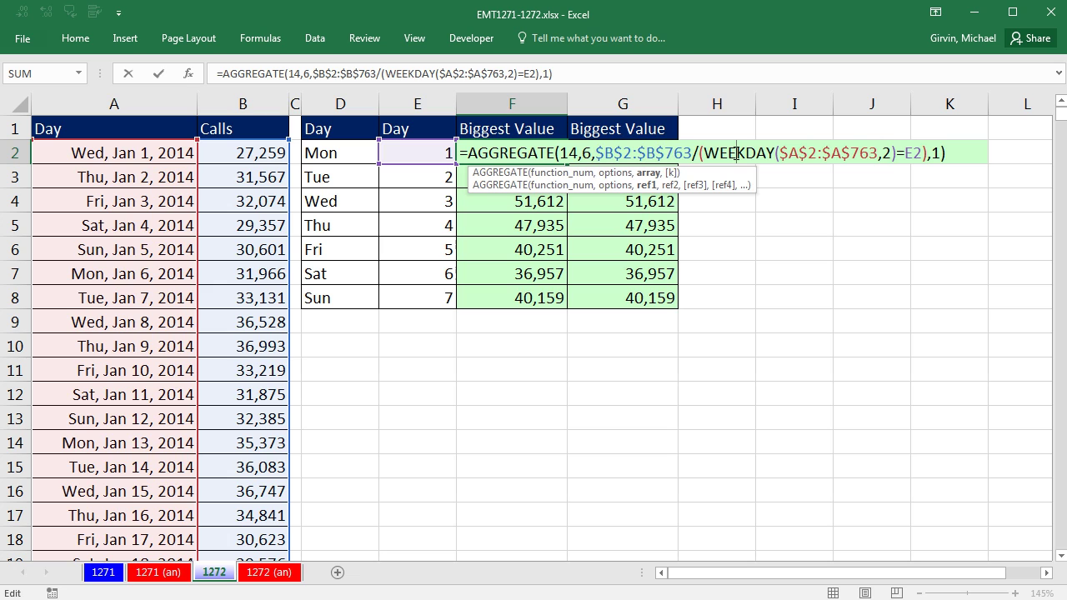
pyautogui.hotkey('ctrl', 'Return')
pyautogui.doubleClick(621, 153)
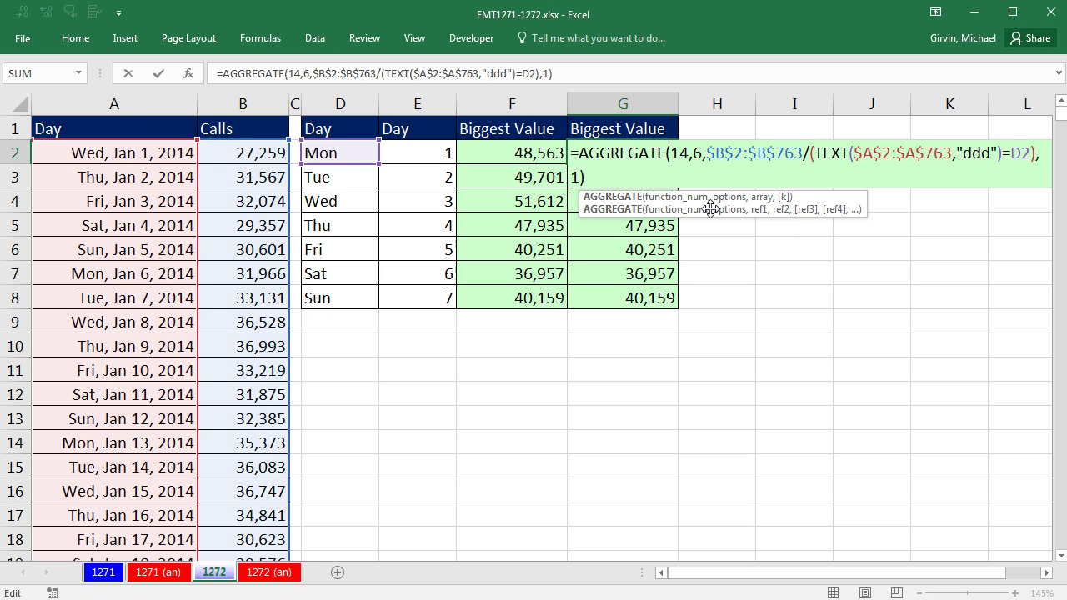
pyautogui.click(825, 155)
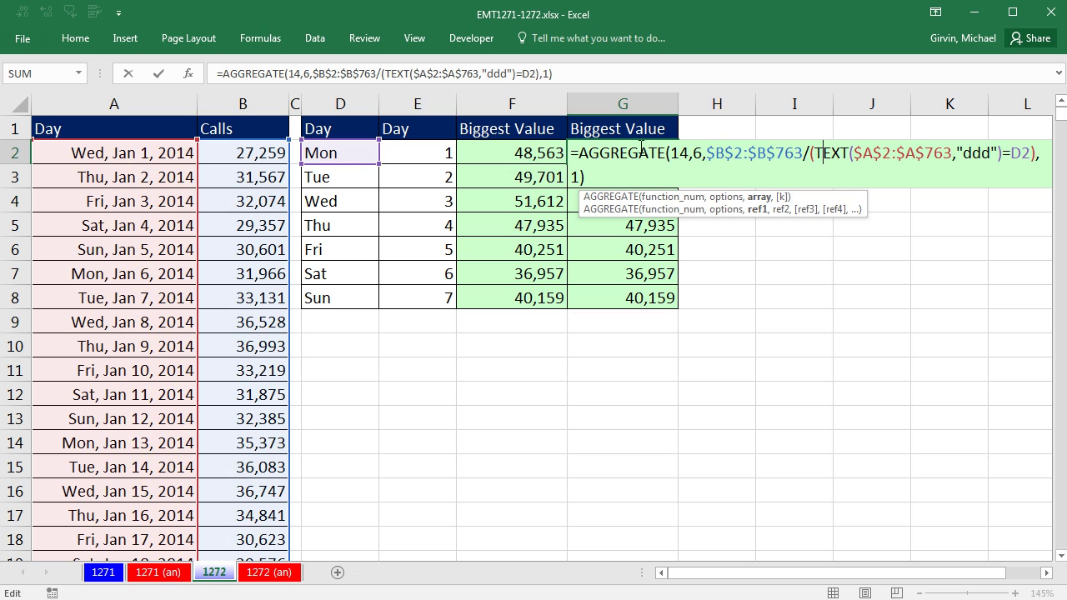
pyautogui.press('Escape')
pyautogui.doubleClick(533, 148)
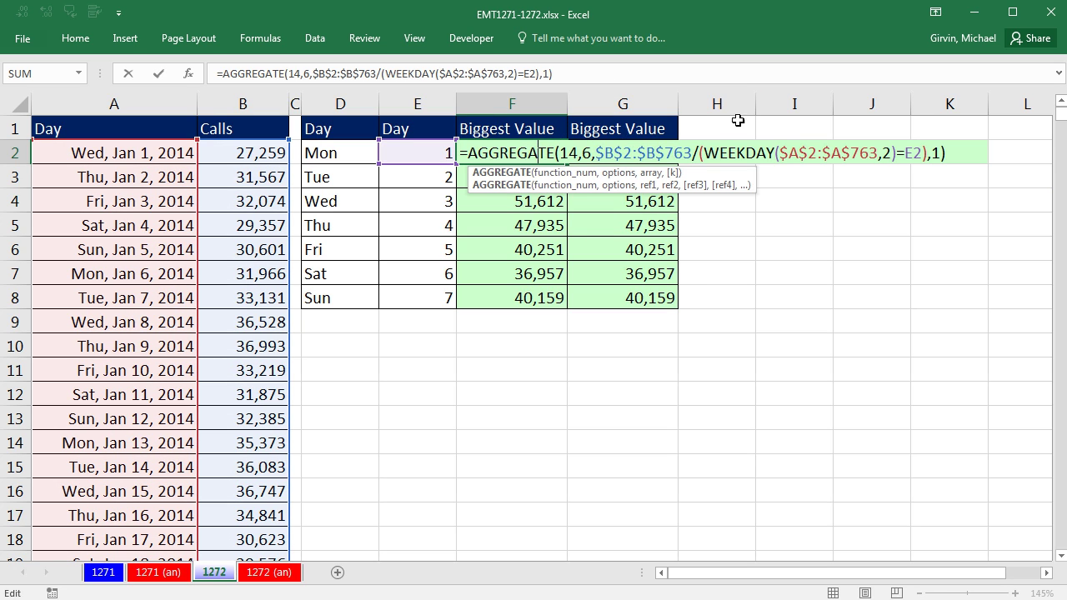